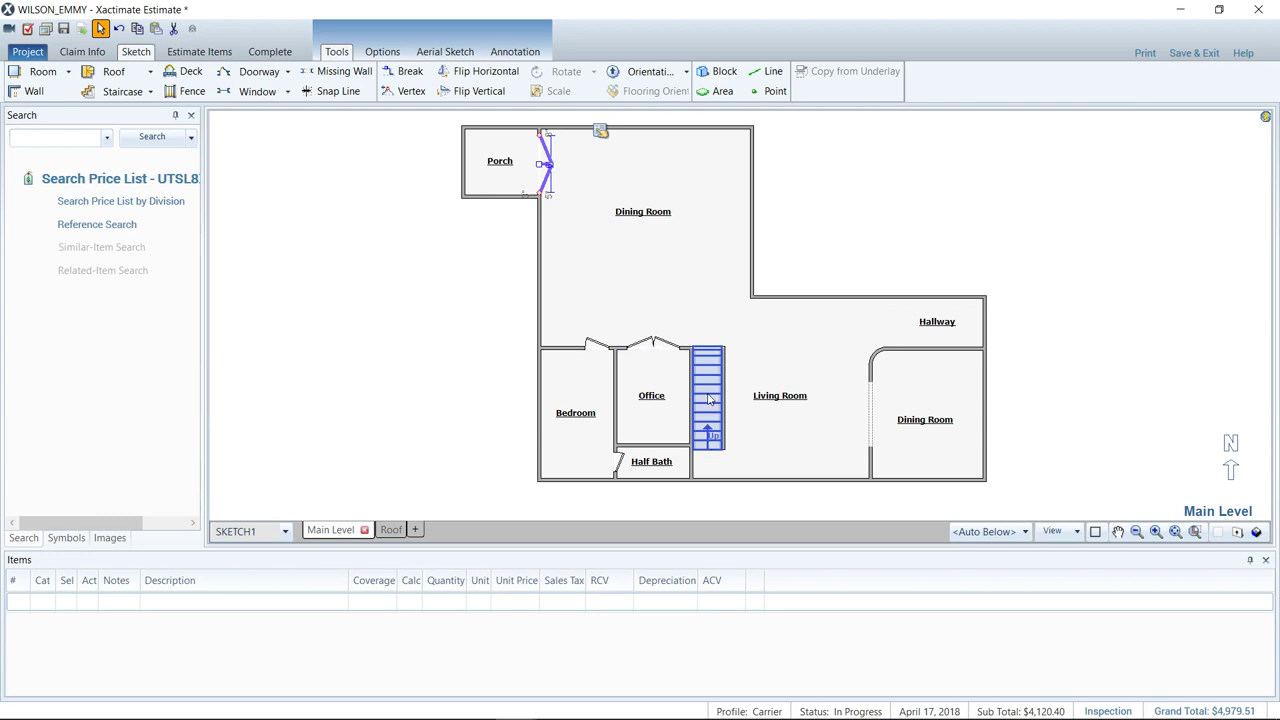
pyautogui.scroll(2, 708, 399)
pyautogui.scroll(-1, 708, 399)
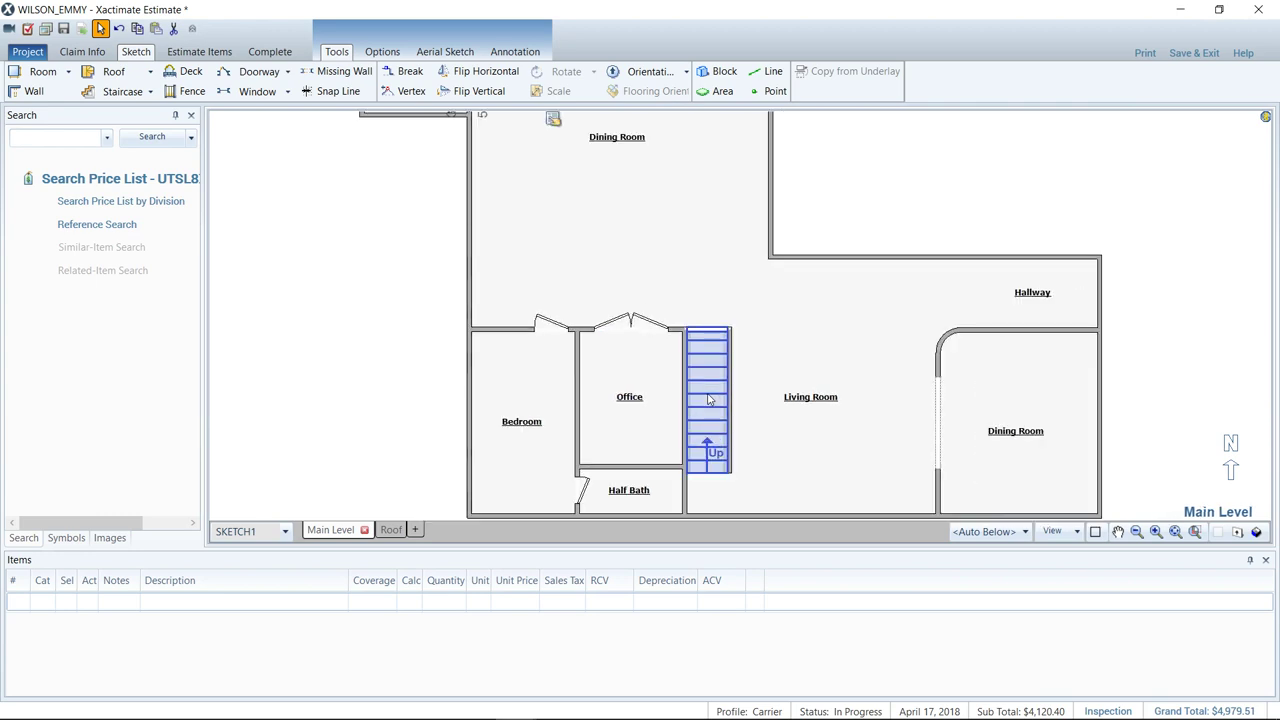
pyautogui.hotkey('ctrl', '3')
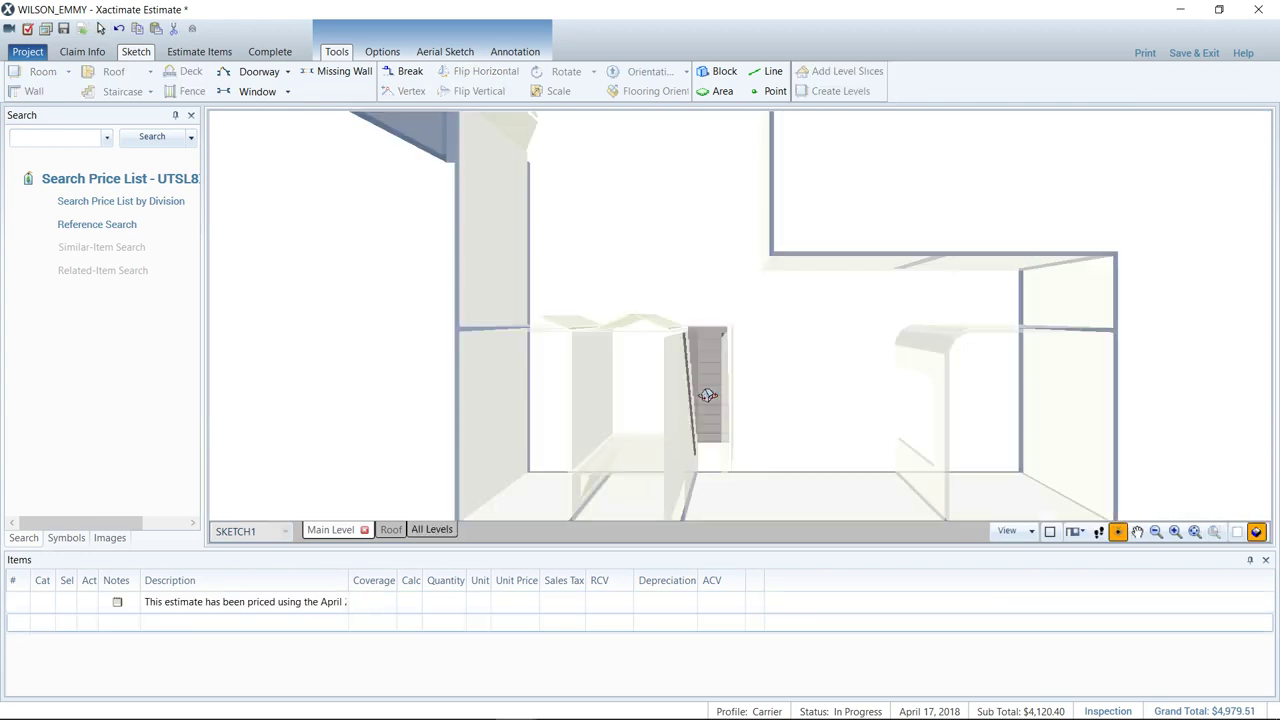
pyautogui.moveTo(737, 408); pyautogui.dragTo(768, 333)
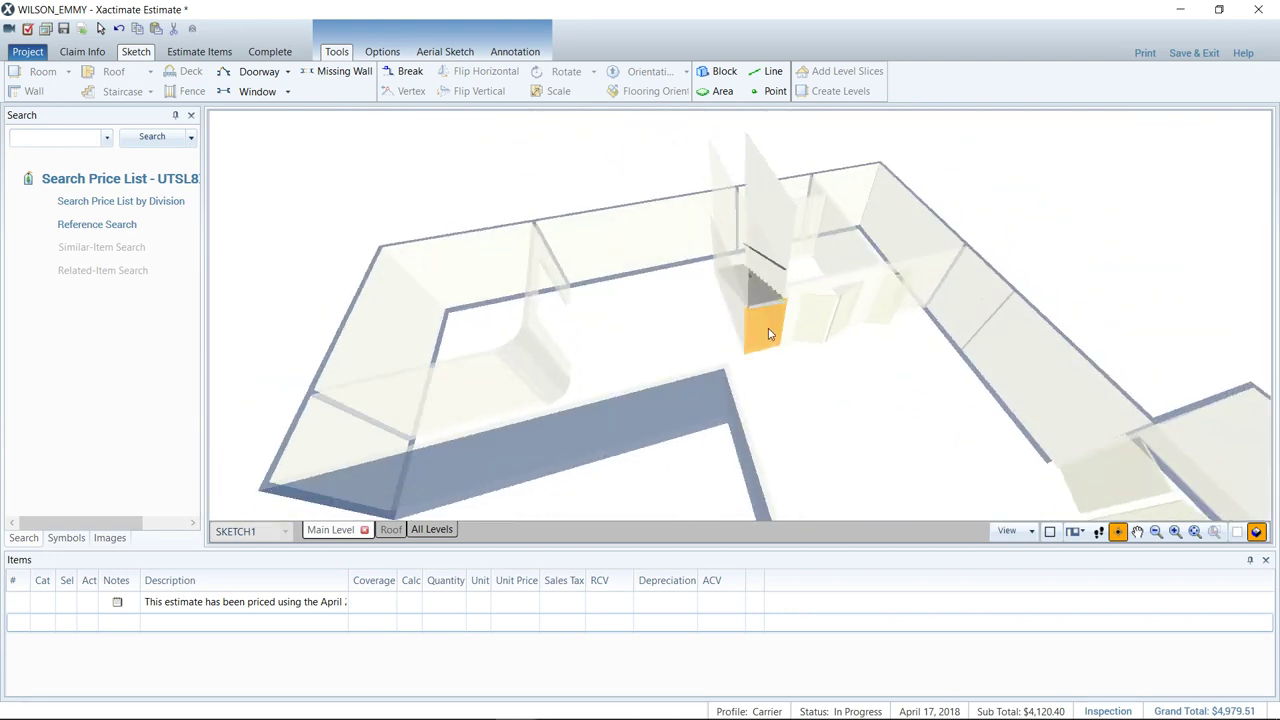
pyautogui.click(768, 328)
pyautogui.moveTo(768, 328)
pyautogui.mouseDown()
pyautogui.moveTo(725, 330)
pyautogui.moveTo(771, 325)
pyautogui.mouseUp()
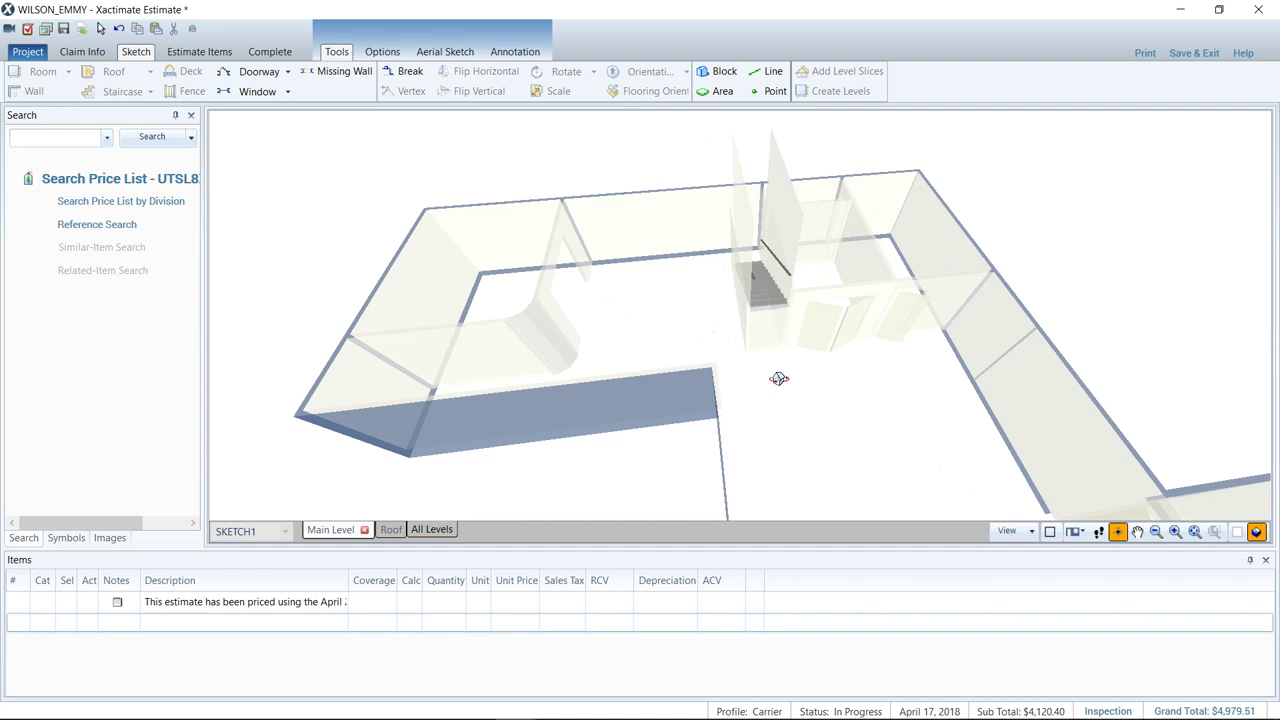
pyautogui.press('F3')
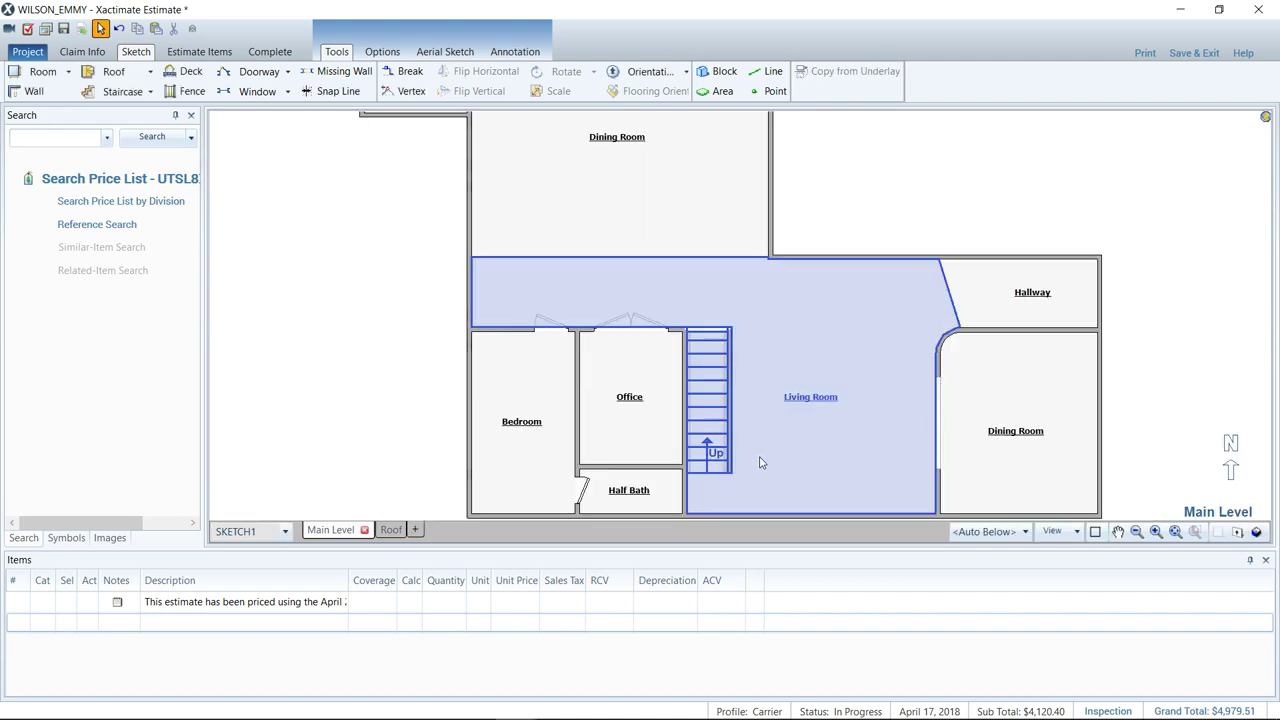
pyautogui.moveTo(765, 408); pyautogui.dragTo(721, 345)
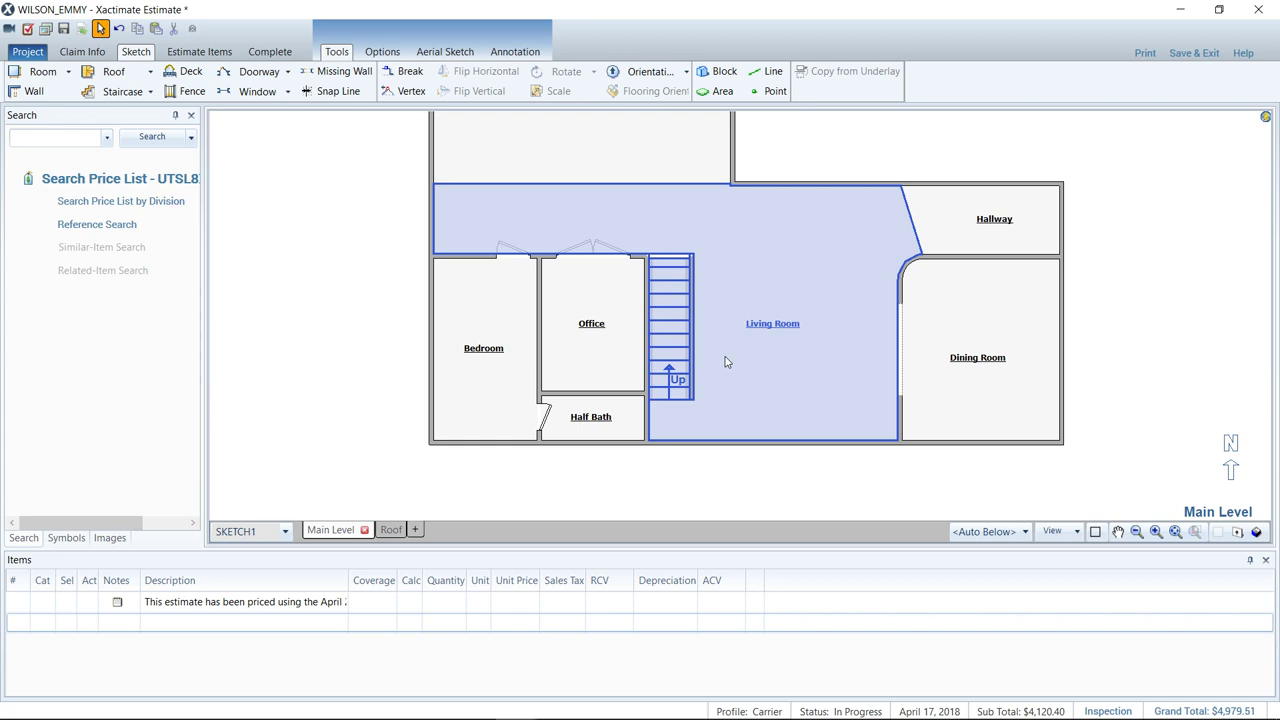
# Deselect the Living Room and turn on Rooms Below Stairs in the sketch View options
pyautogui.click(755, 489)
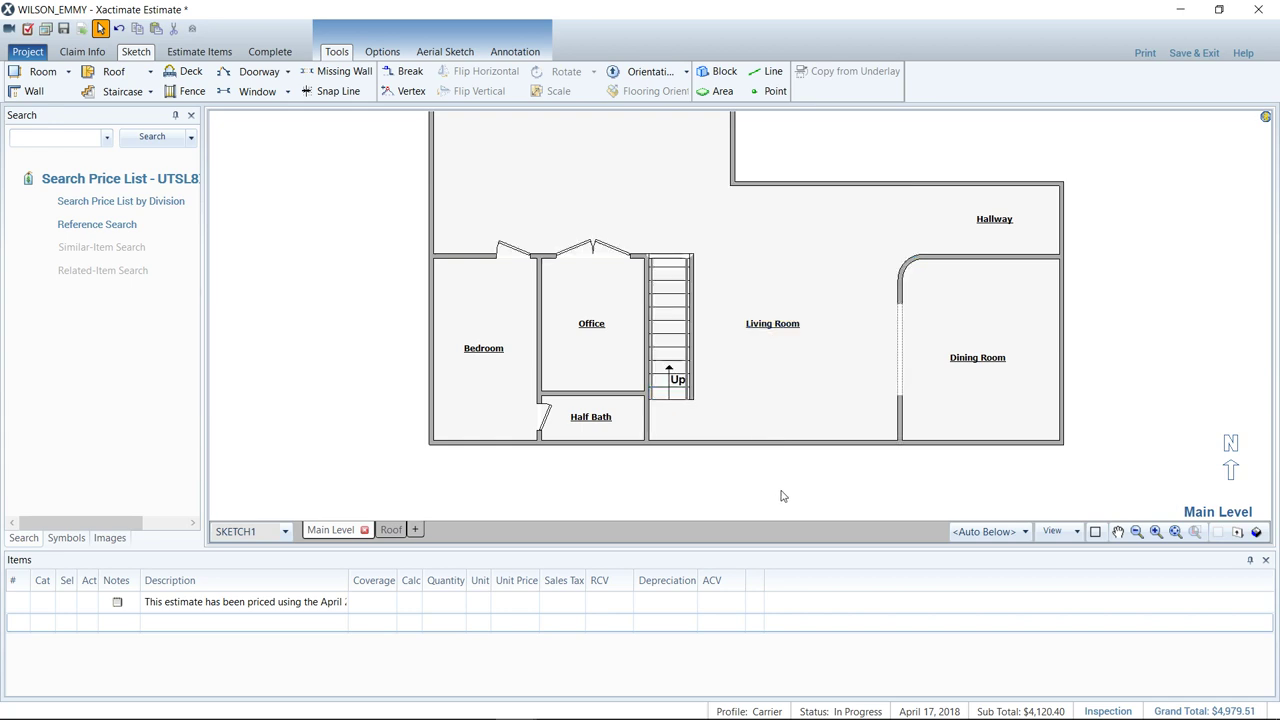
pyautogui.click(1076, 534)
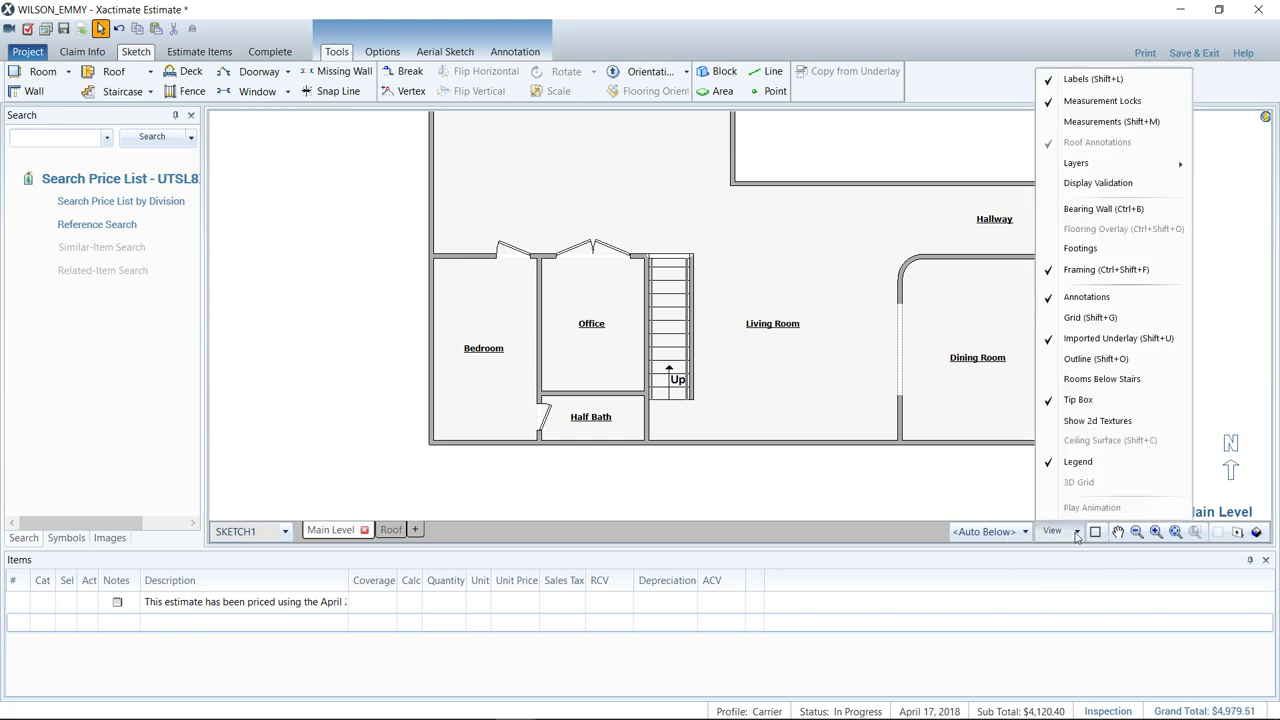
pyautogui.click(1051, 385)
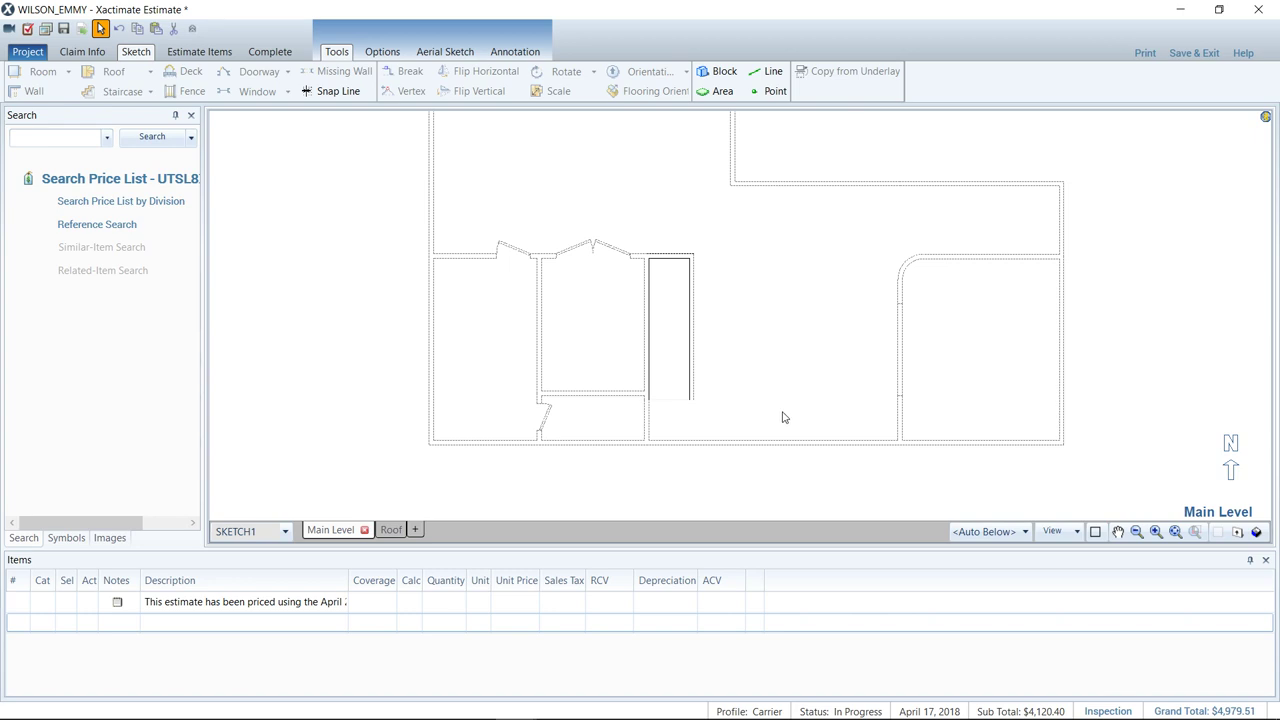
# Select the room under the stairs and pick the PNTP one-coat paint item from the price list
pyautogui.click(660, 314)
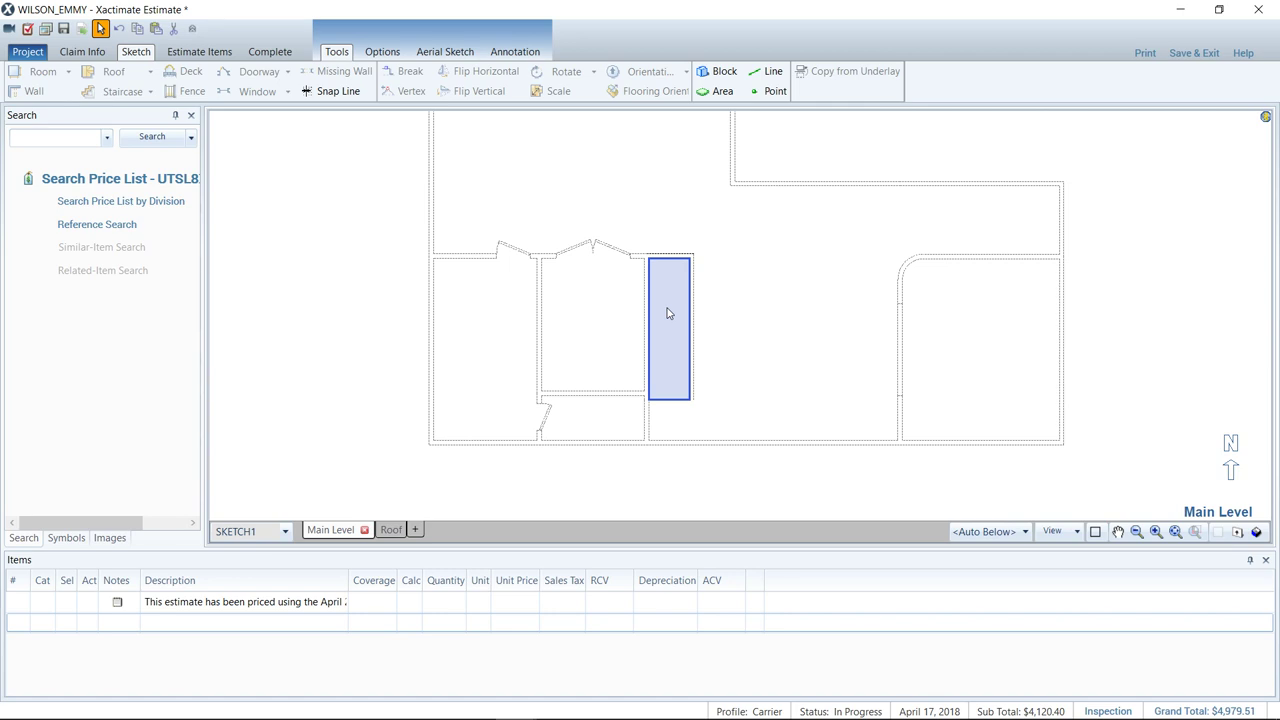
pyautogui.click(321, 287)
pyautogui.click(666, 293)
pyautogui.click(86, 140)
pyautogui.write('pntp')
pyautogui.click(80, 159)
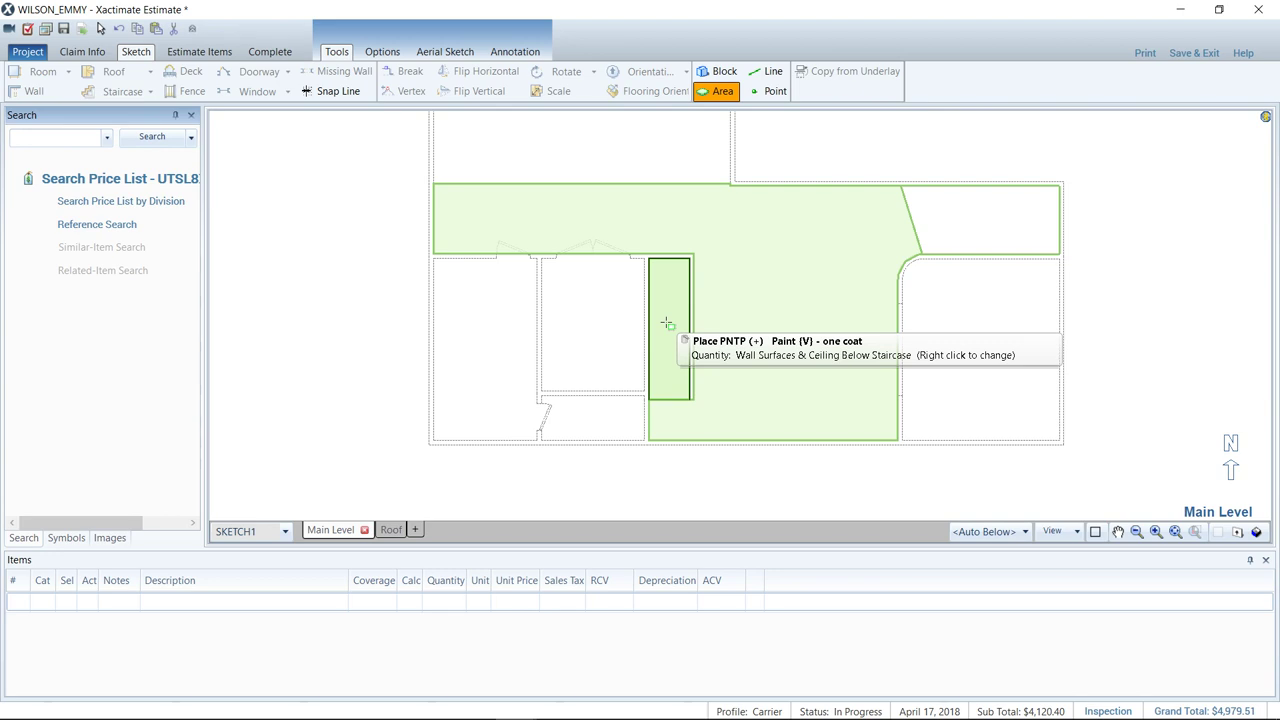
# Place the paint item under the stairs: 1428.18 SF calculated as STAIRS.WCBS+WC
pyautogui.click(667, 323)
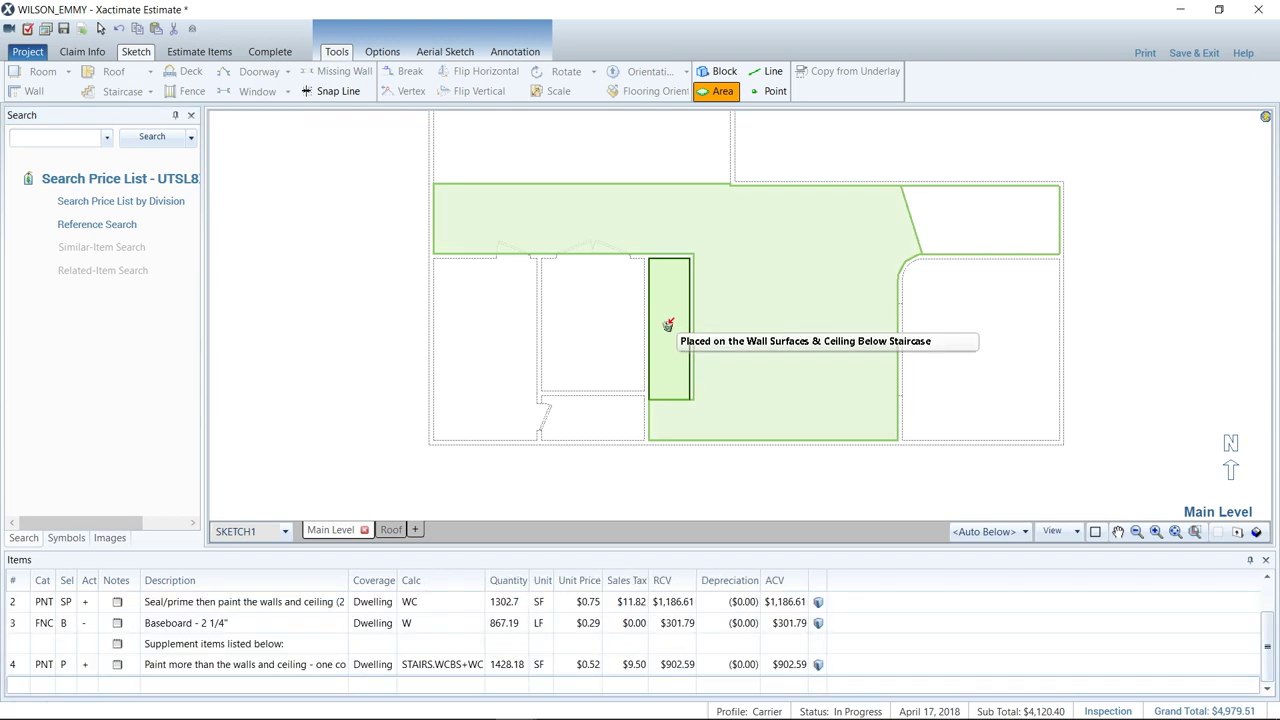
pyautogui.click(14, 668)
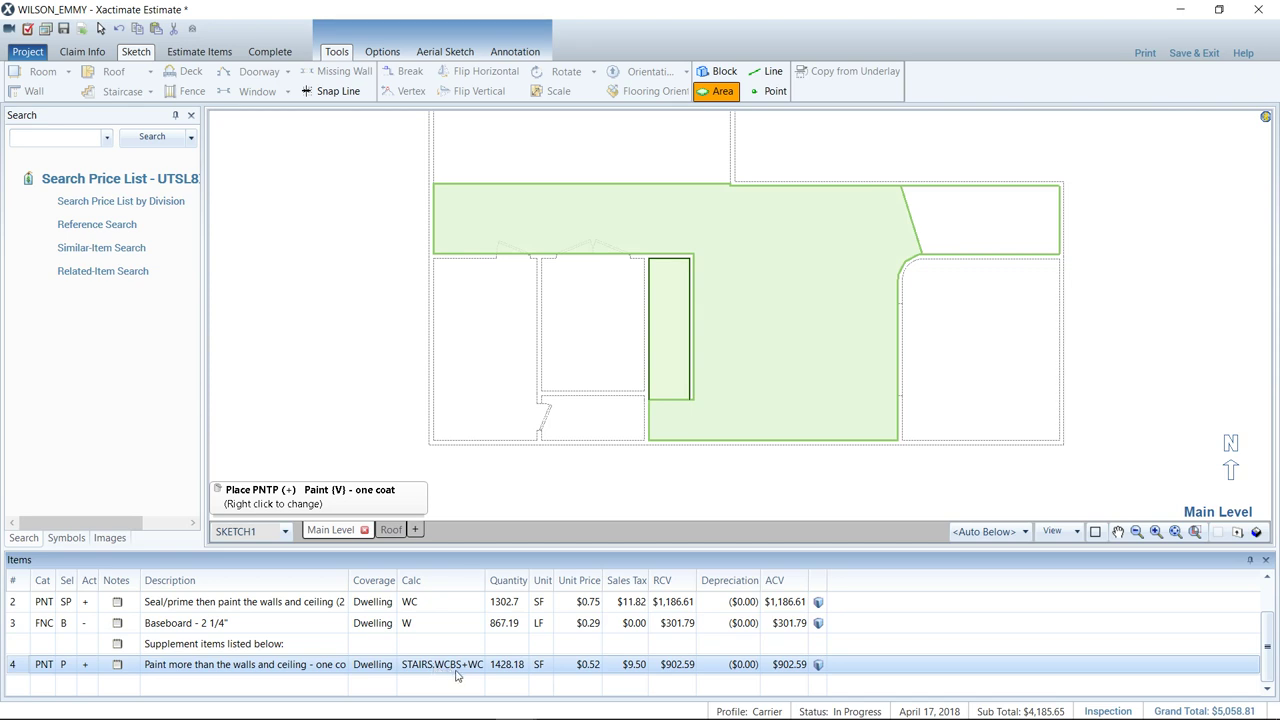
pyautogui.moveTo(481, 575); pyautogui.dragTo(535, 575)
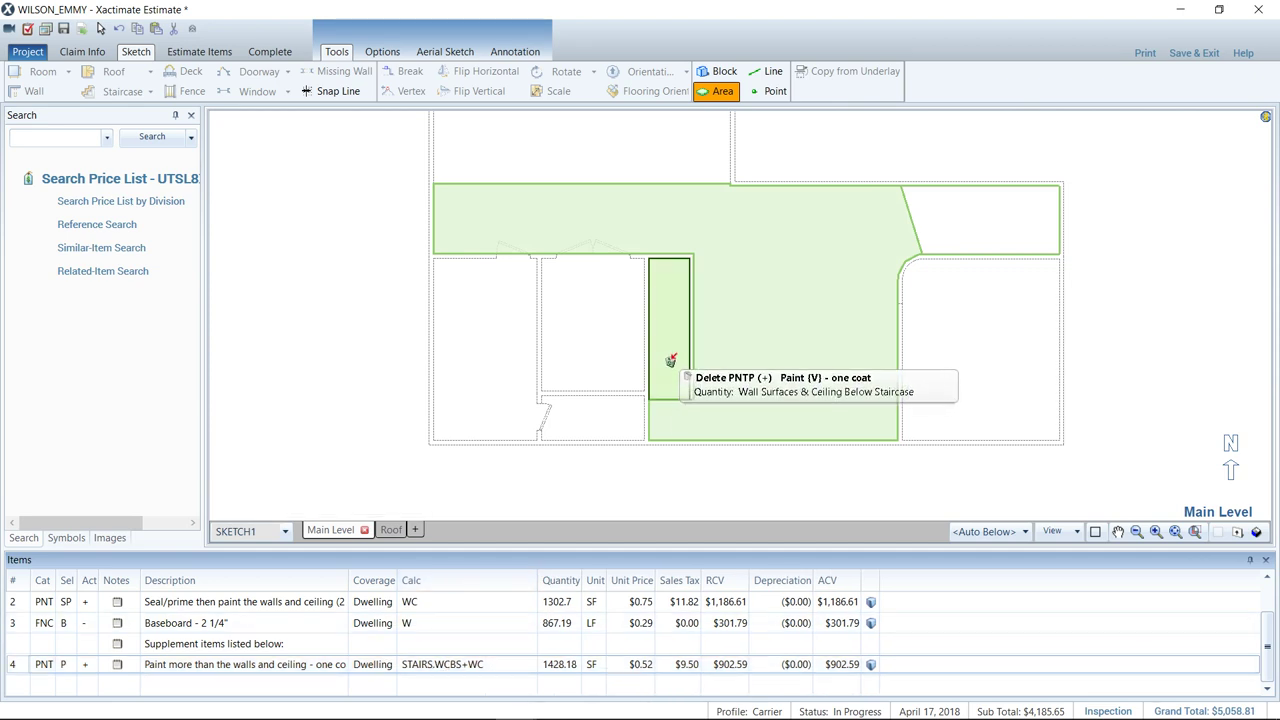
# Turn Rooms Below Stairs off and open the staircase's properties to its Variables list
pyautogui.click(1073, 536)
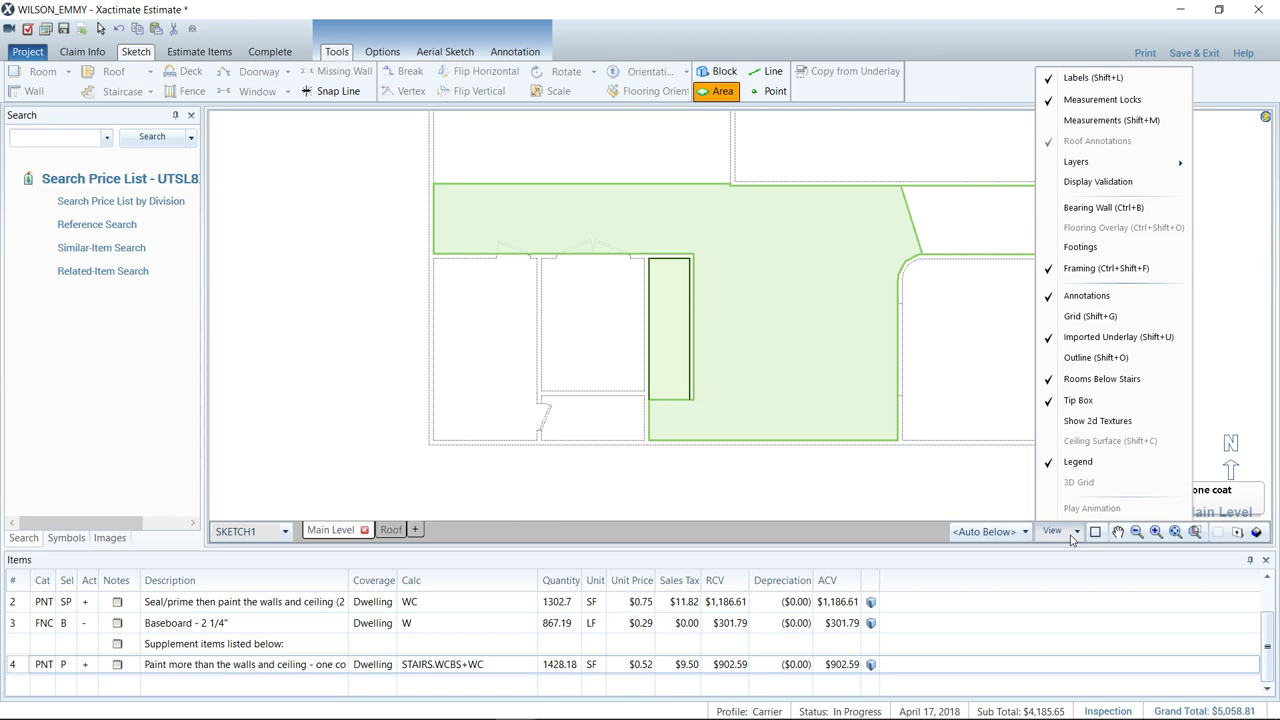
pyautogui.click(1088, 378)
pyautogui.click(672, 318)
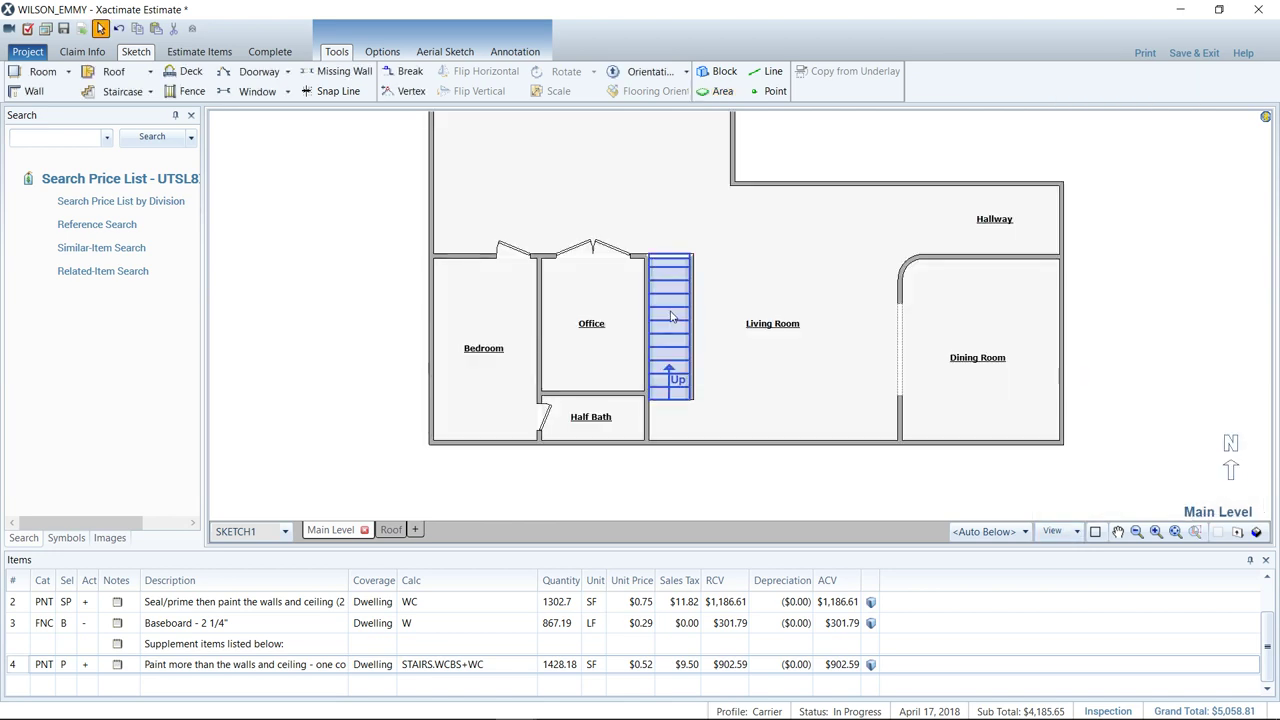
pyautogui.scroll(2, 672, 318)
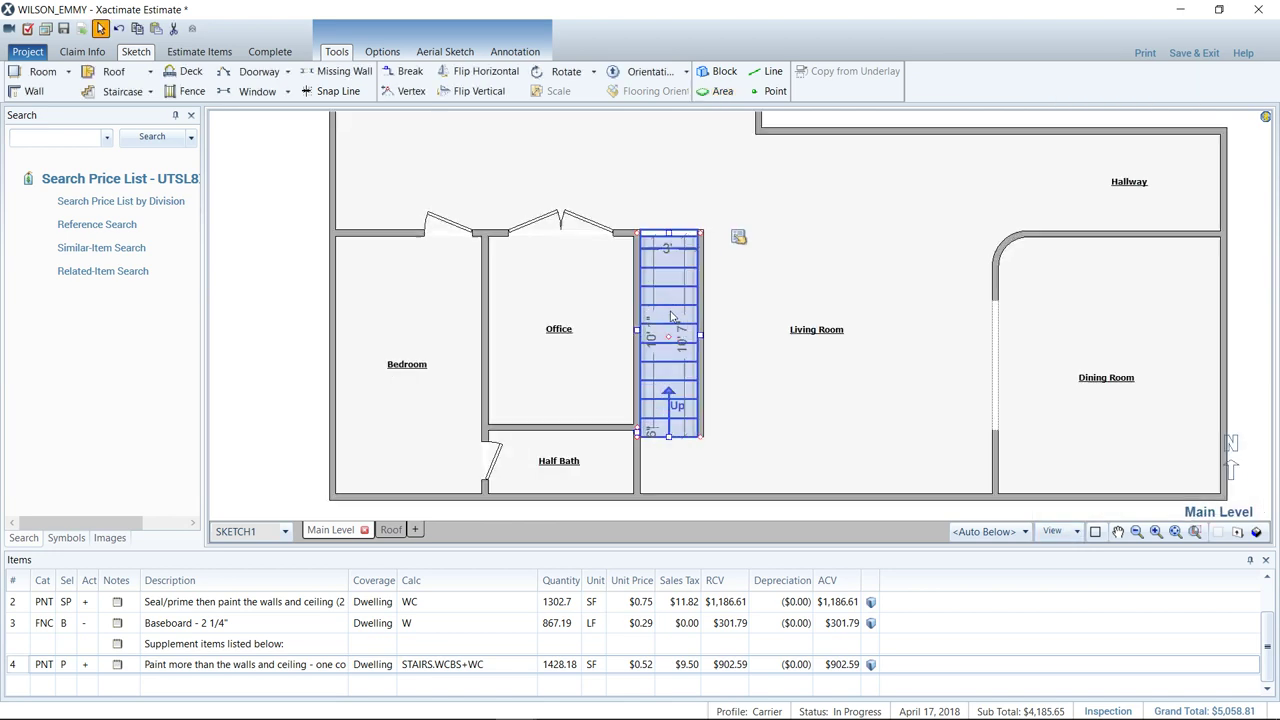
pyautogui.click(738, 238)
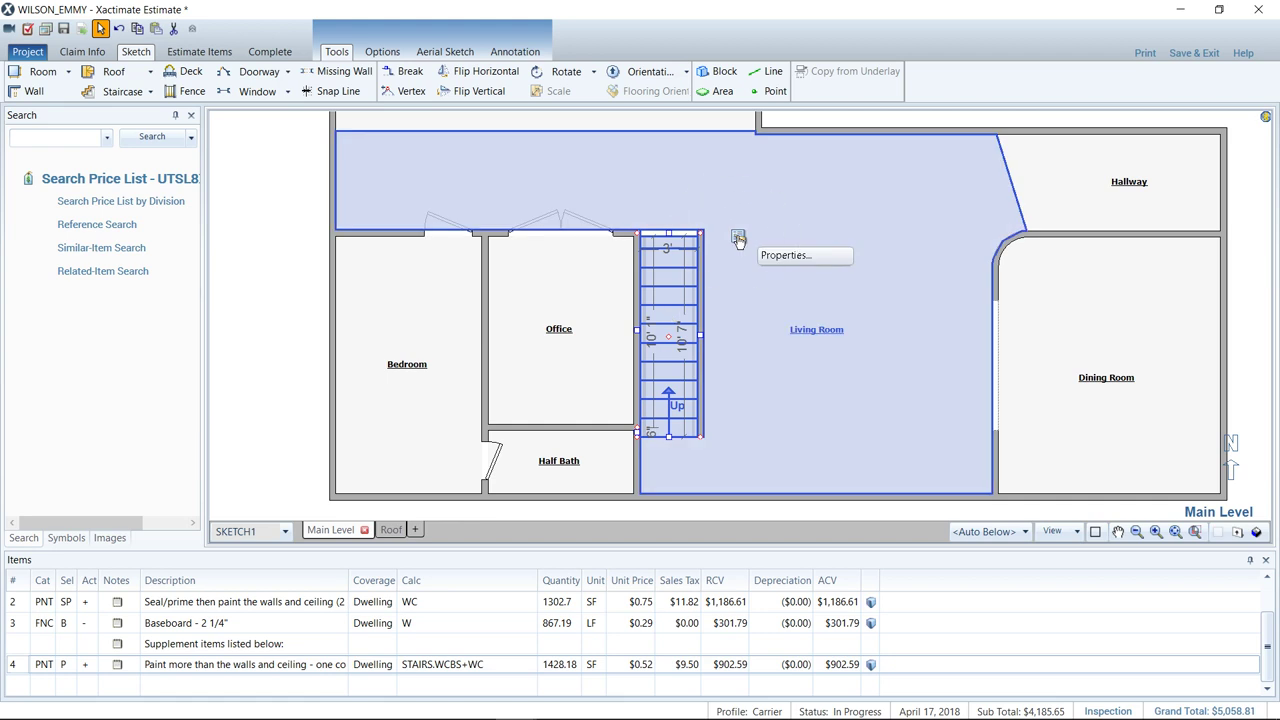
pyautogui.click(800, 425)
pyautogui.click(739, 386)
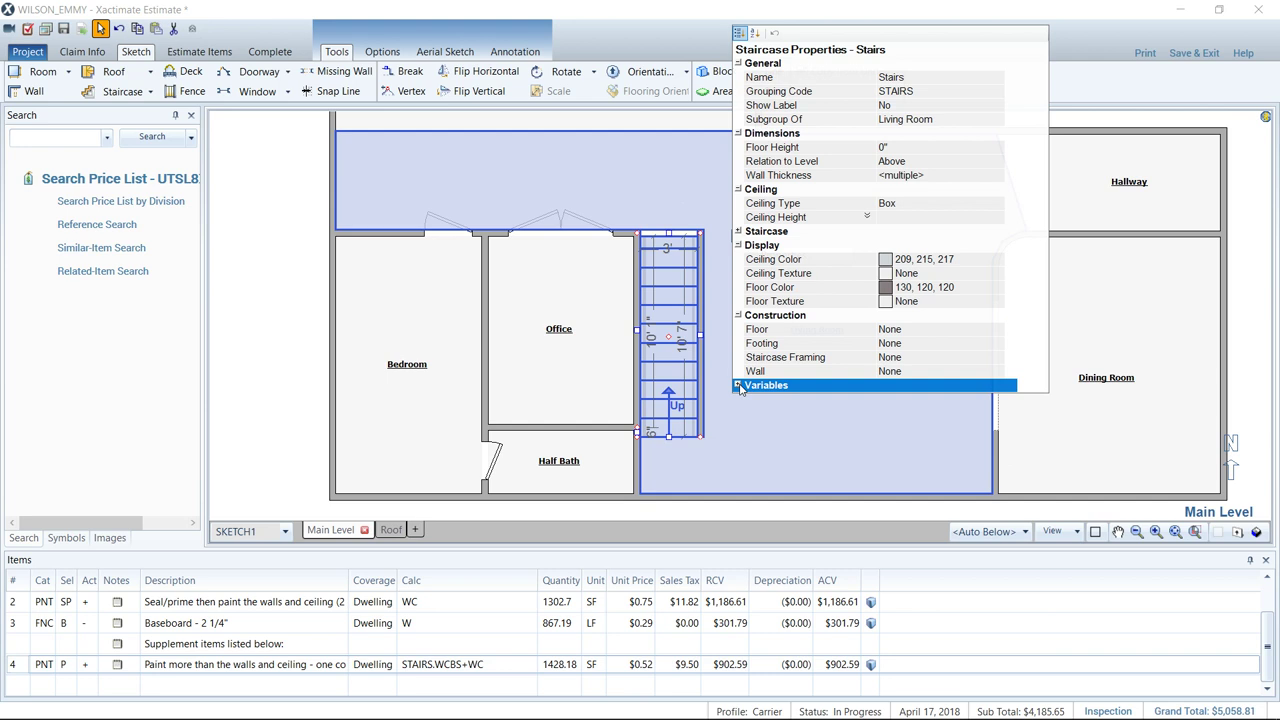
pyautogui.click(740, 388)
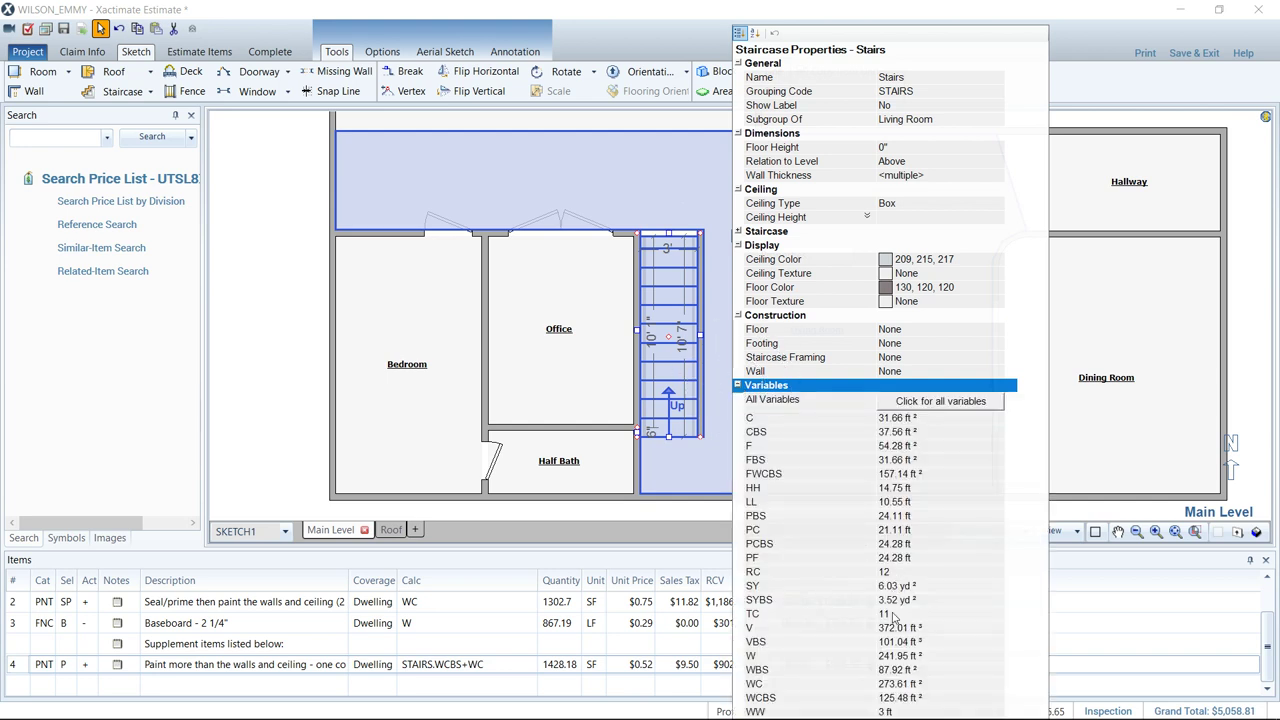
# Review the WBS, WCBS and PF below-stair variables, then deselect the stairs to close the panel
pyautogui.click(887, 670)
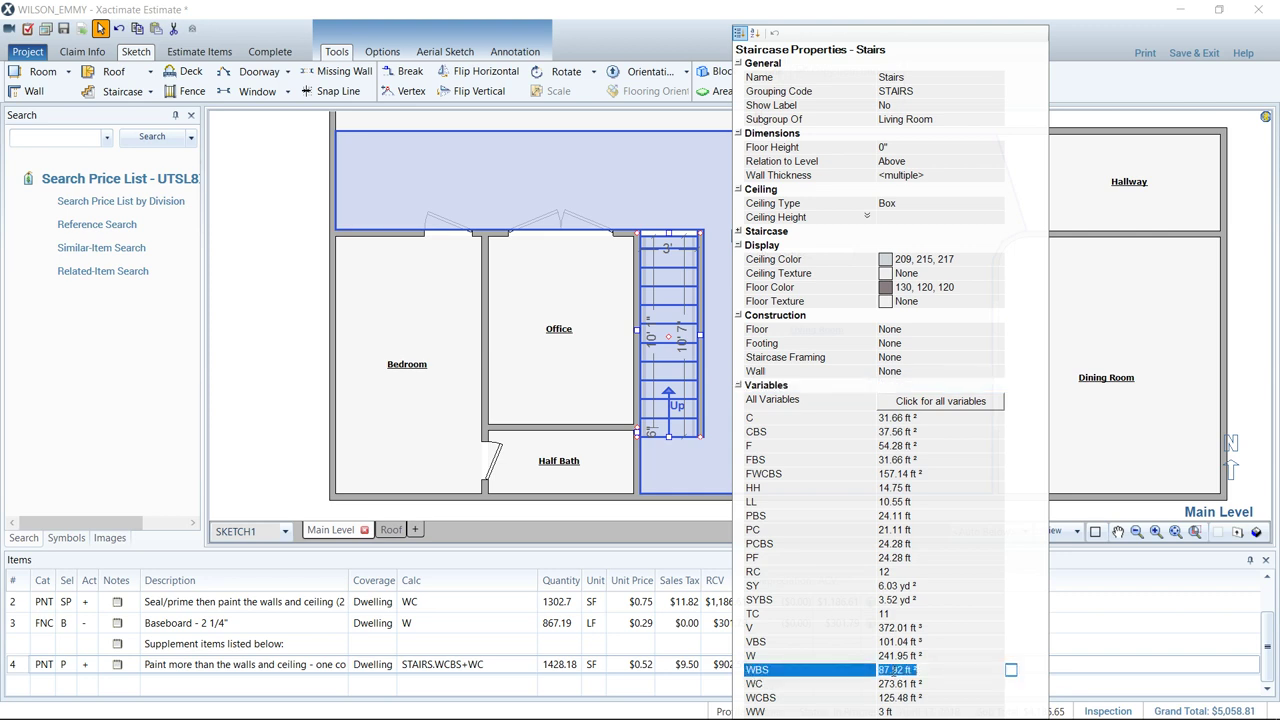
pyautogui.click(838, 700)
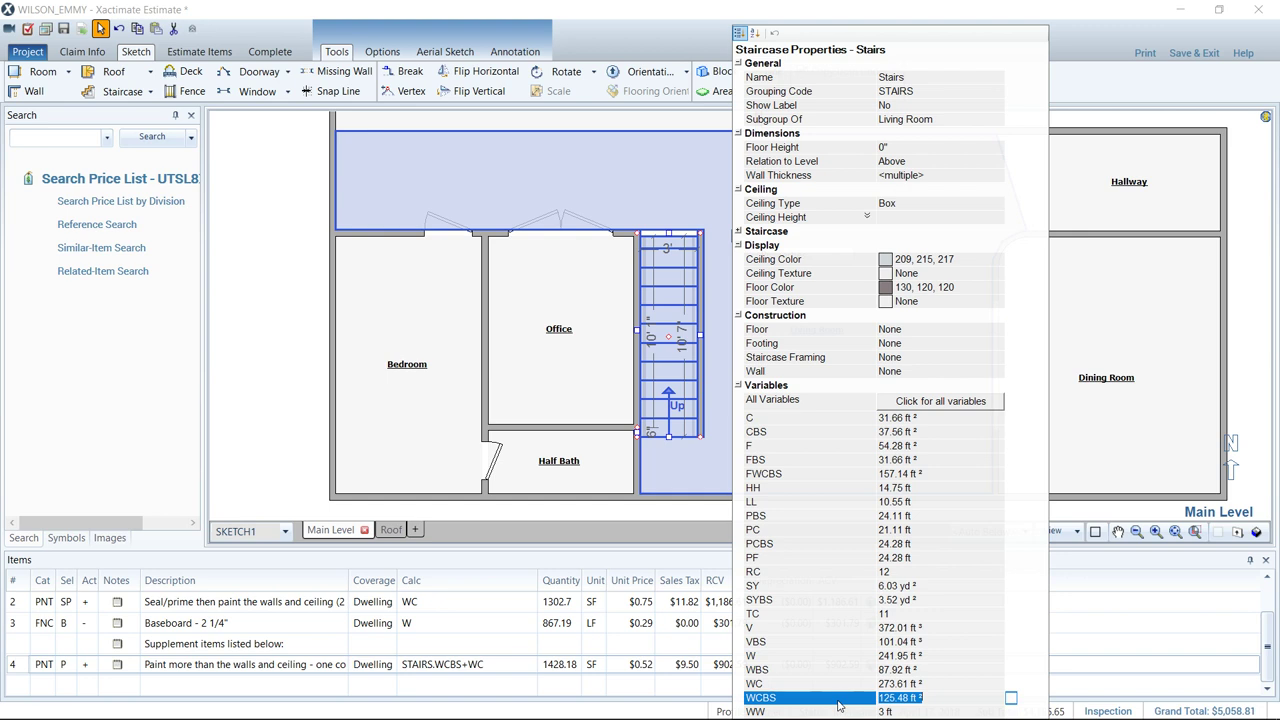
pyautogui.click(766, 558)
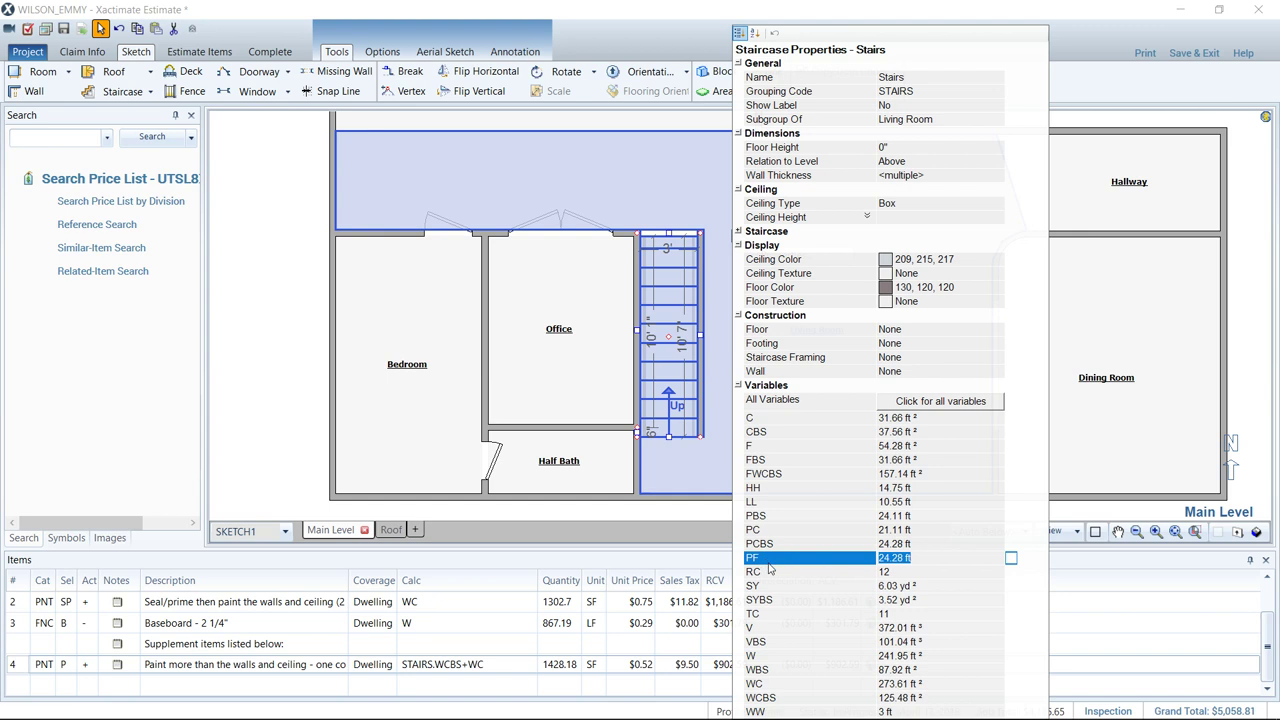
pyautogui.click(790, 699)
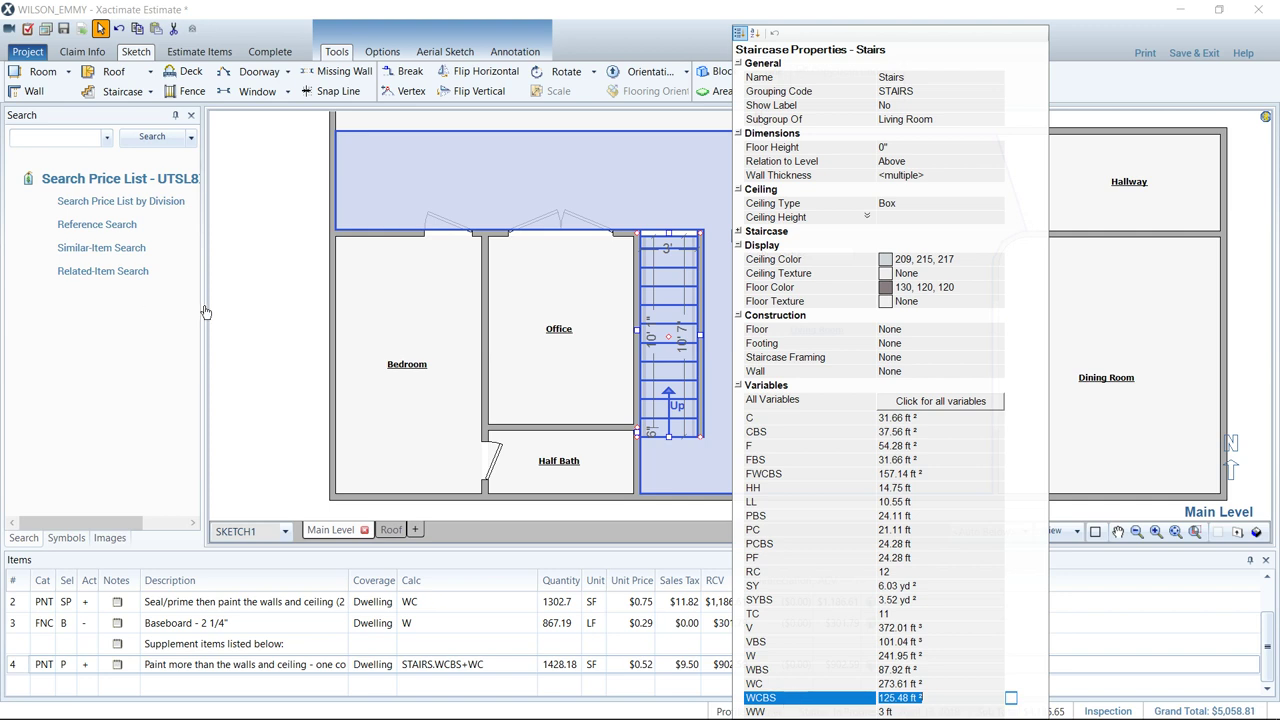
pyautogui.click(256, 266)
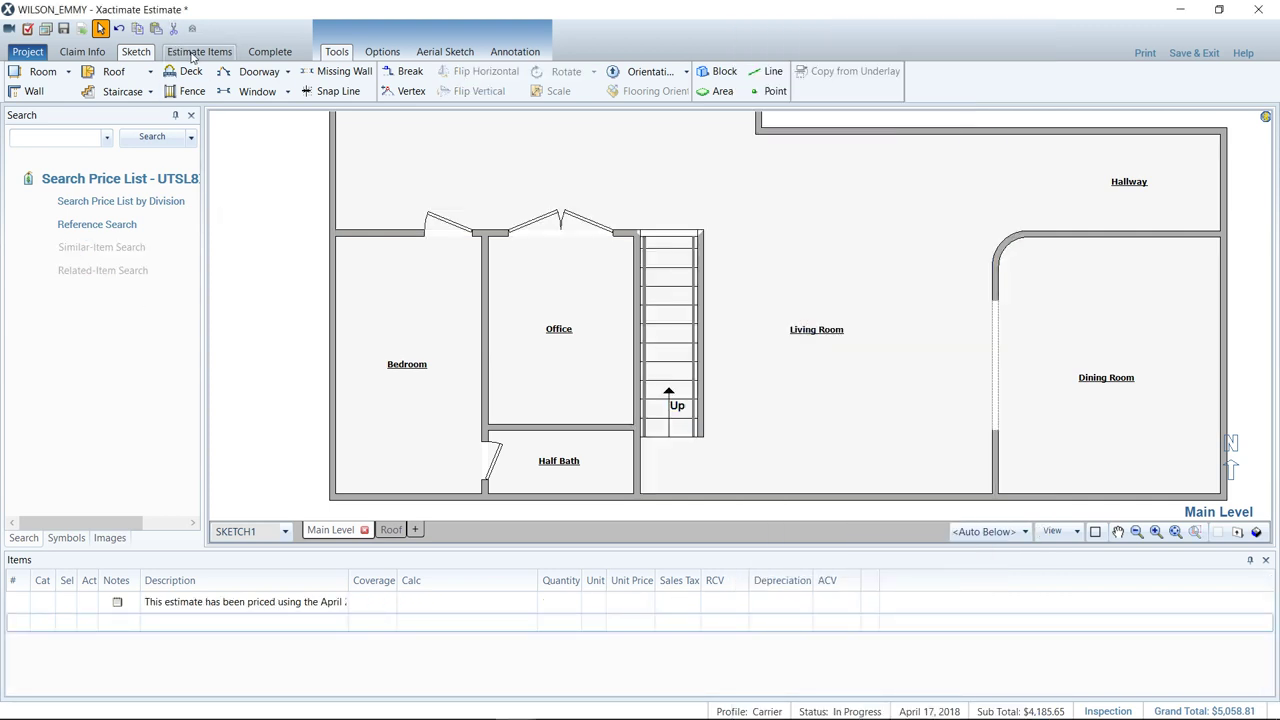
# Show the Living Room line items, then confirm the staircase's Subgroup Of is Living Room
pyautogui.click(195, 53)
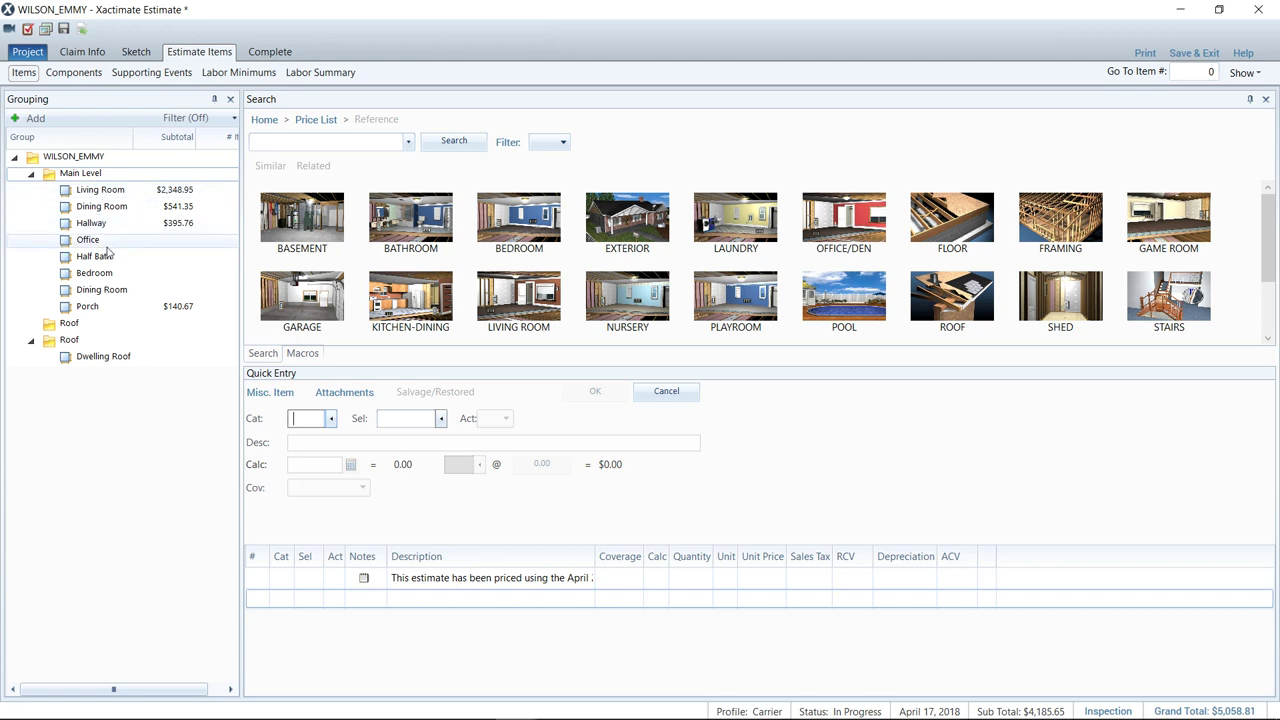
pyautogui.click(110, 191)
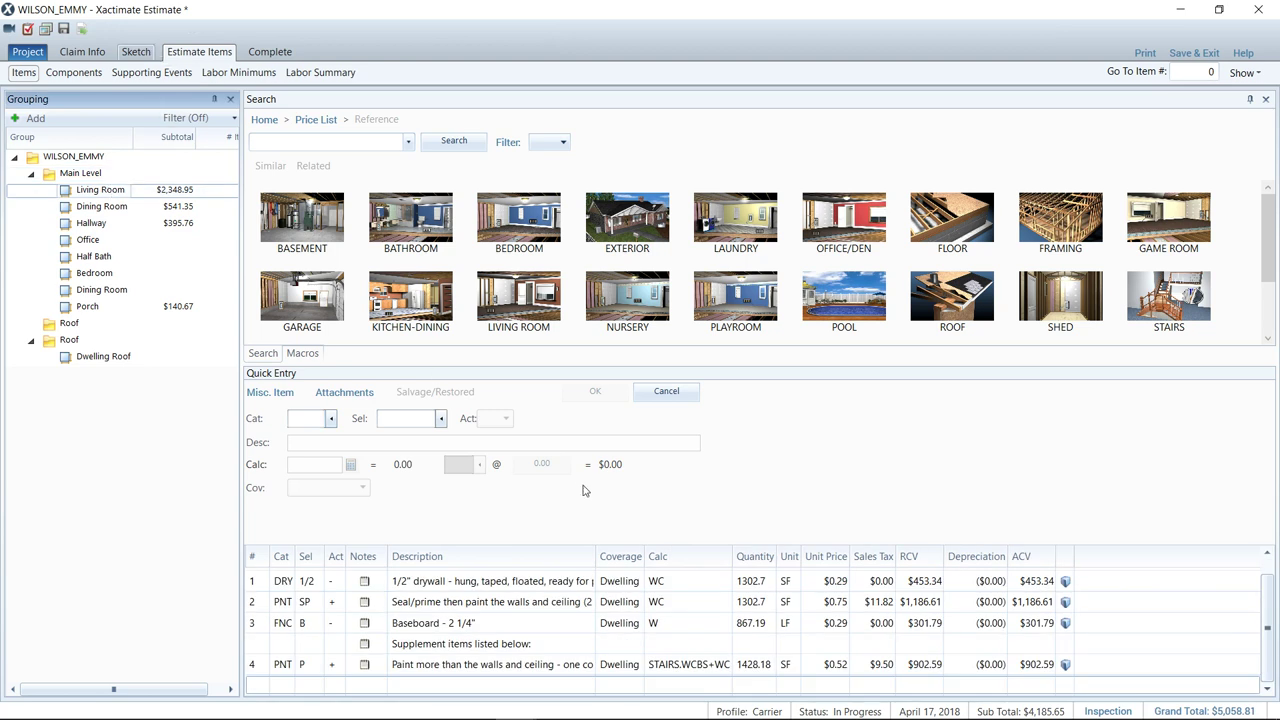
pyautogui.click(136, 51)
pyautogui.click(476, 322)
pyautogui.moveTo(540, 237)
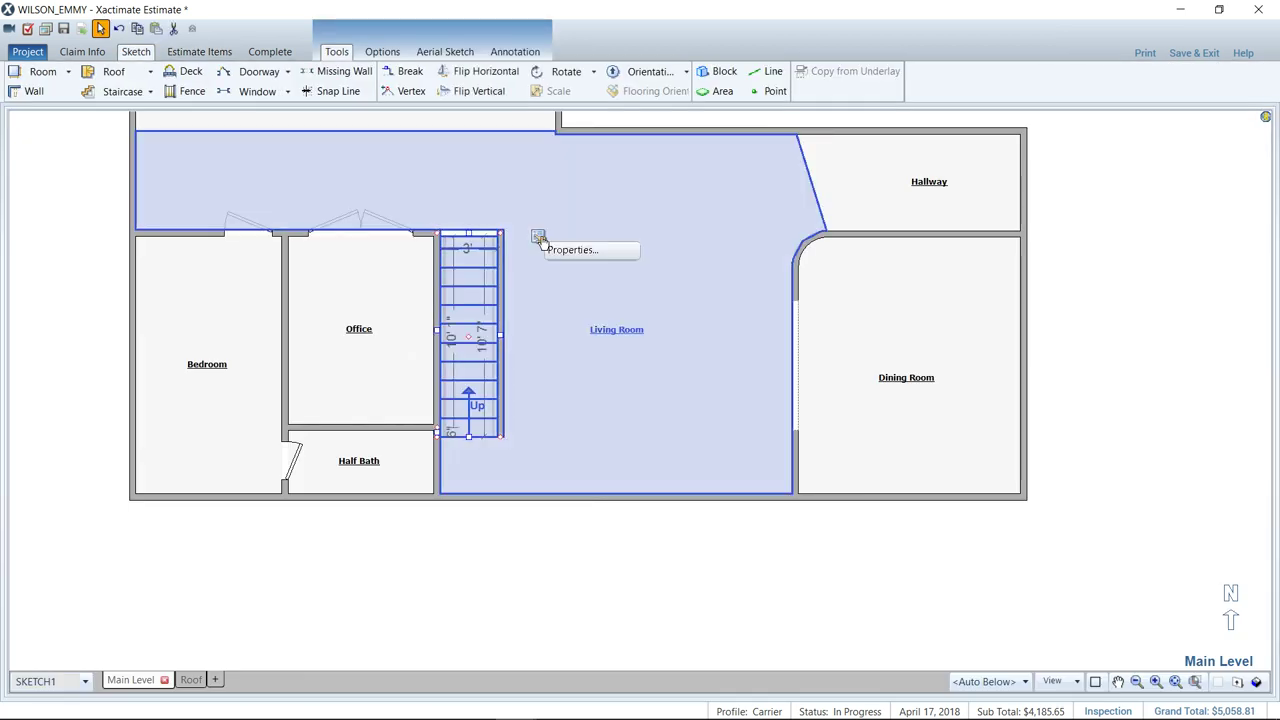
pyautogui.click(584, 248)
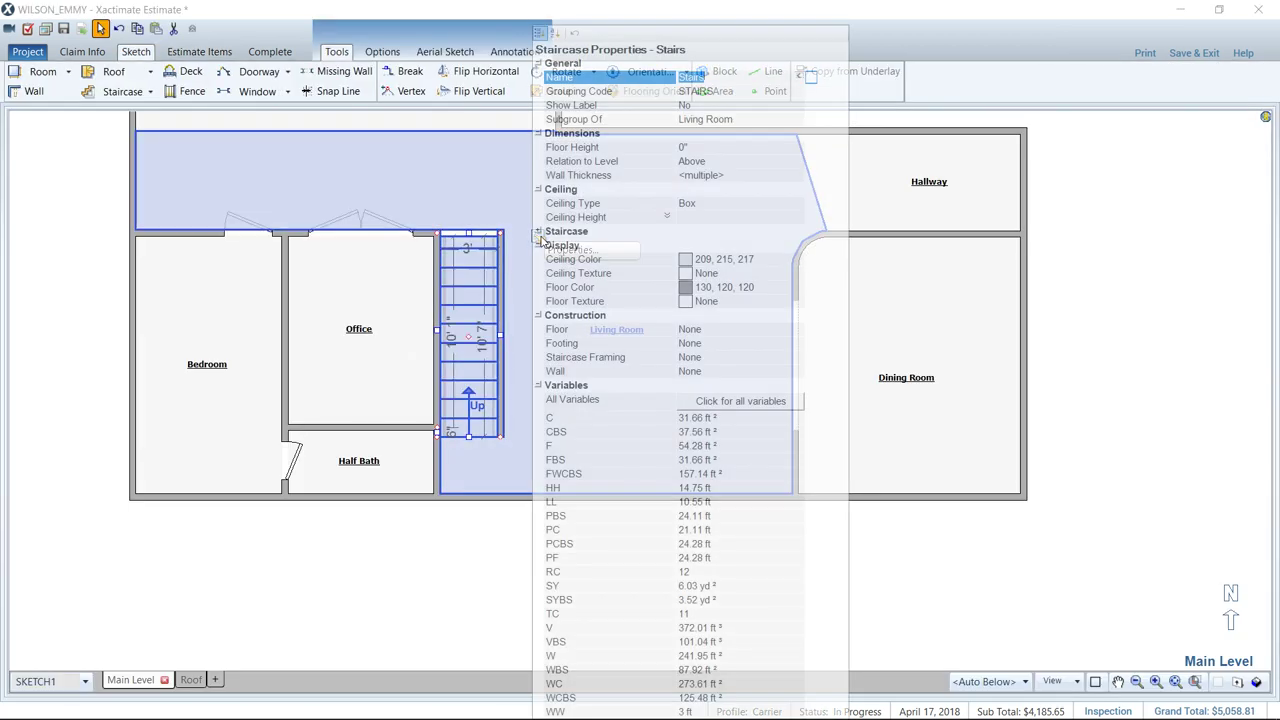
pyautogui.click(736, 120)
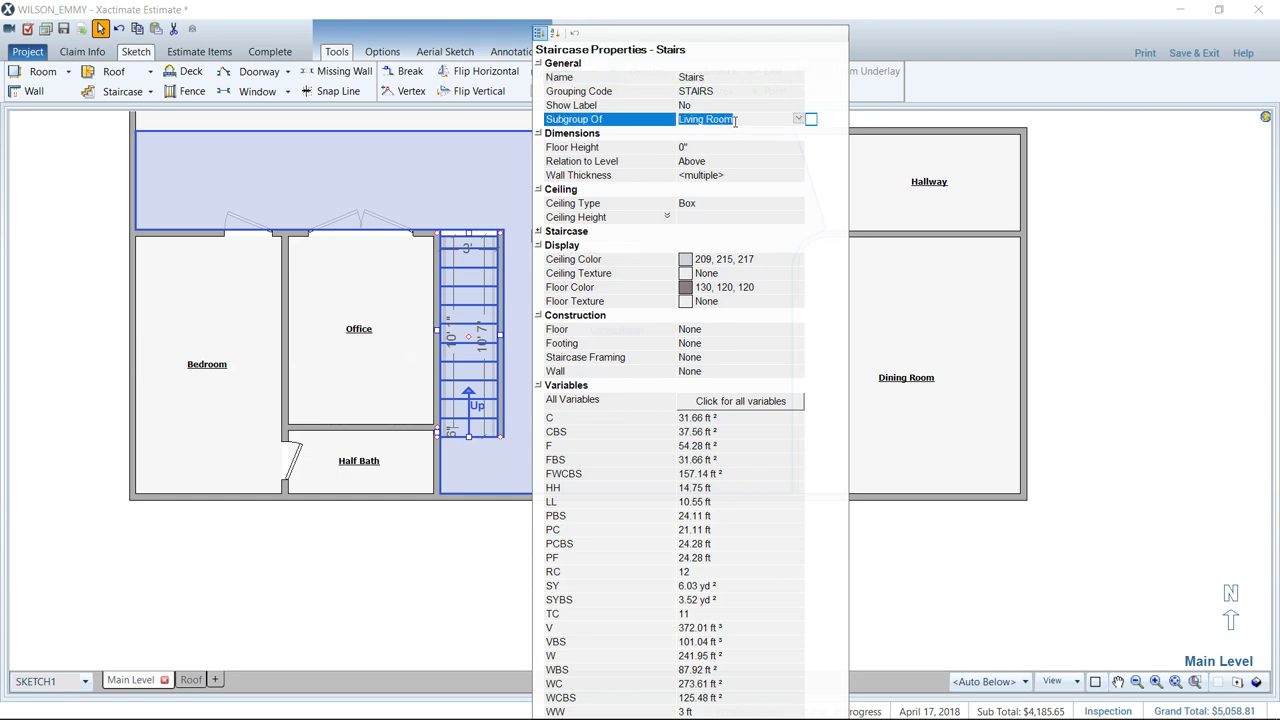
pyautogui.click(200, 53)
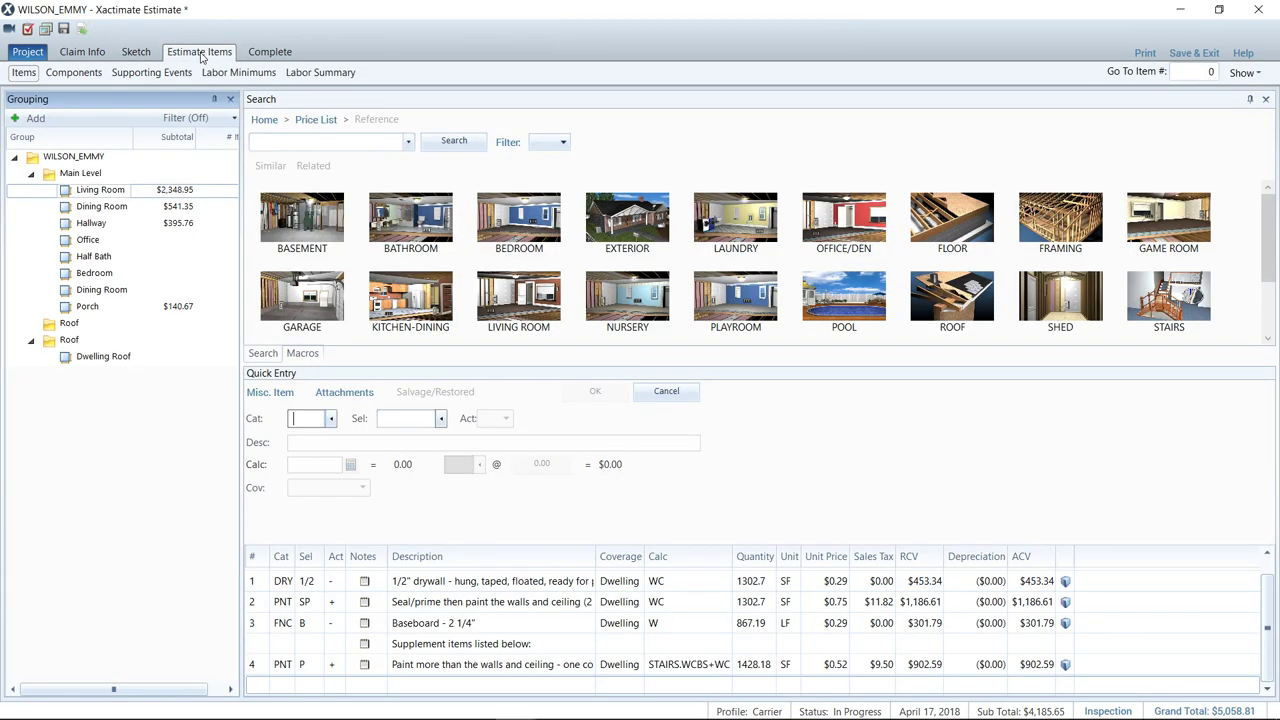
pyautogui.click(104, 191)
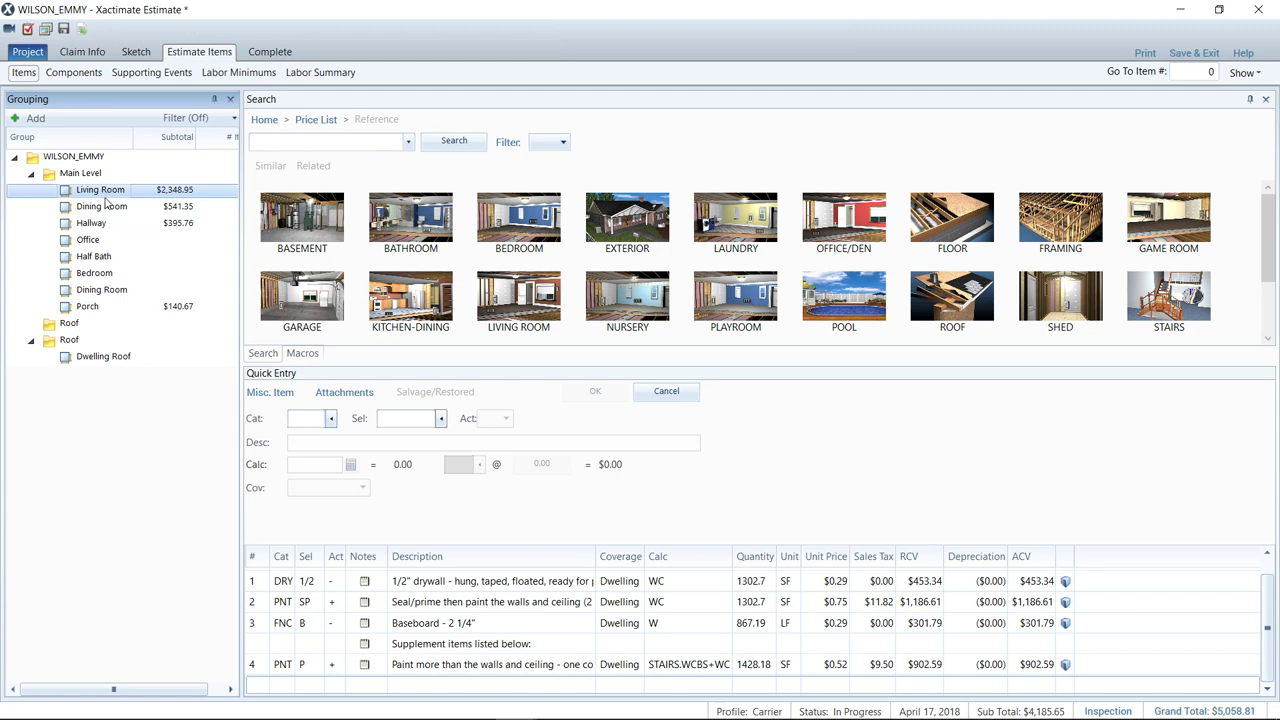
pyautogui.click(104, 207)
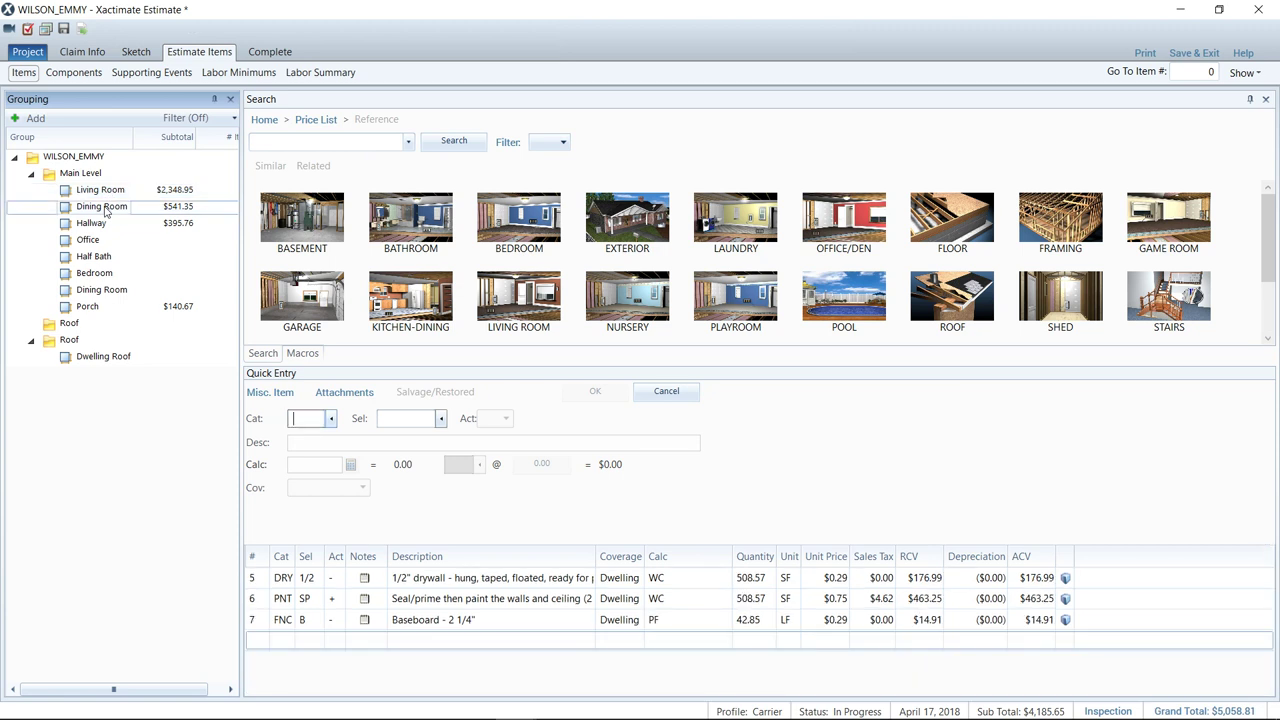
pyautogui.click(107, 196)
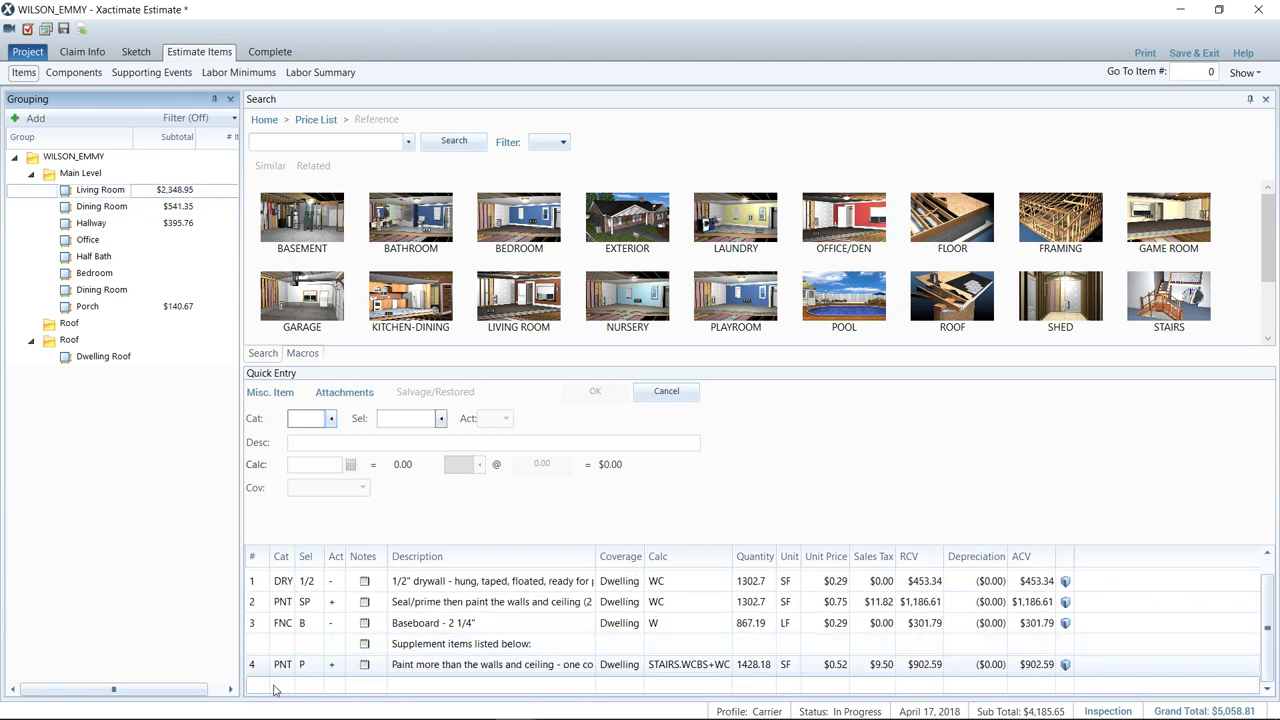
pyautogui.click(138, 53)
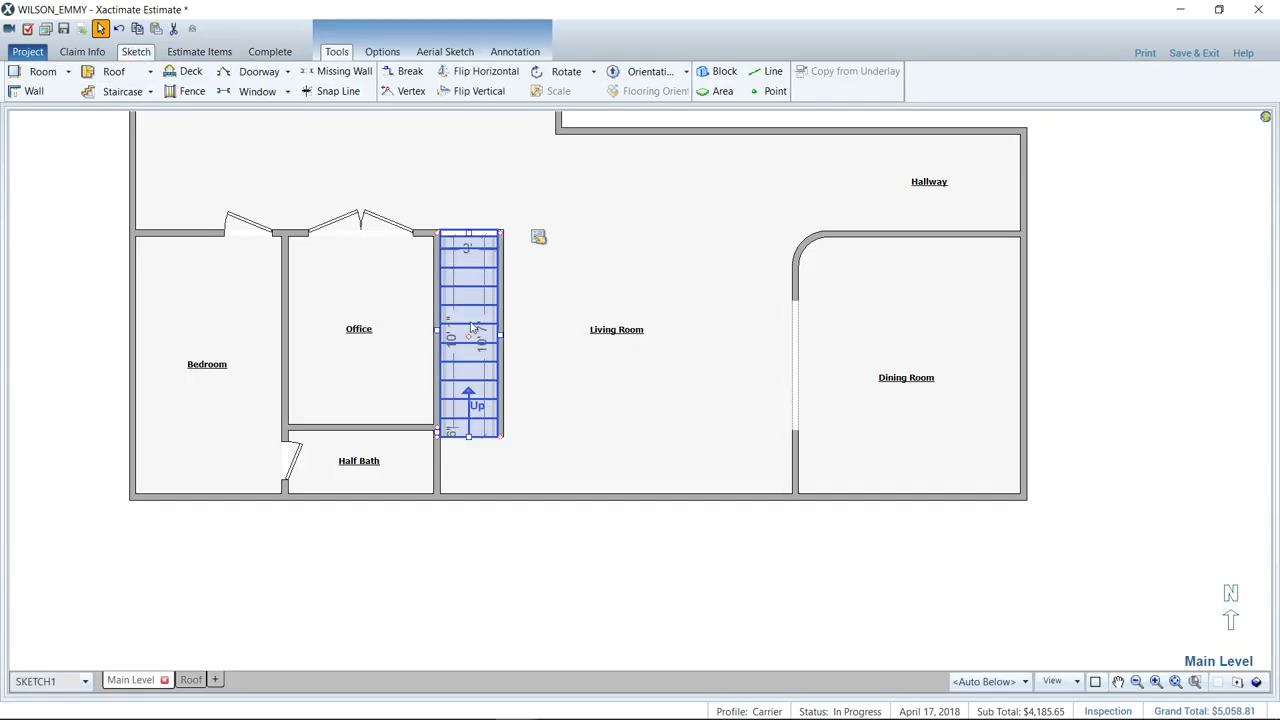
pyautogui.click(571, 251)
pyautogui.click(584, 258)
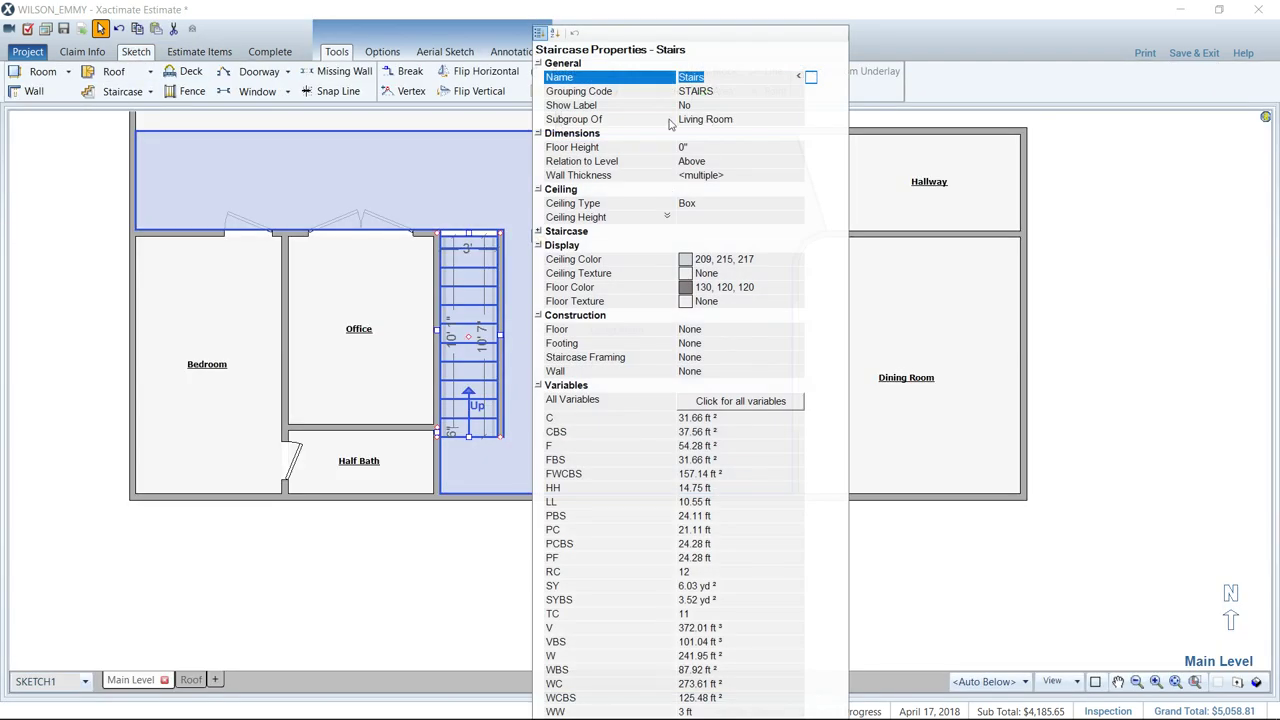
pyautogui.click(750, 120)
pyautogui.click(798, 119)
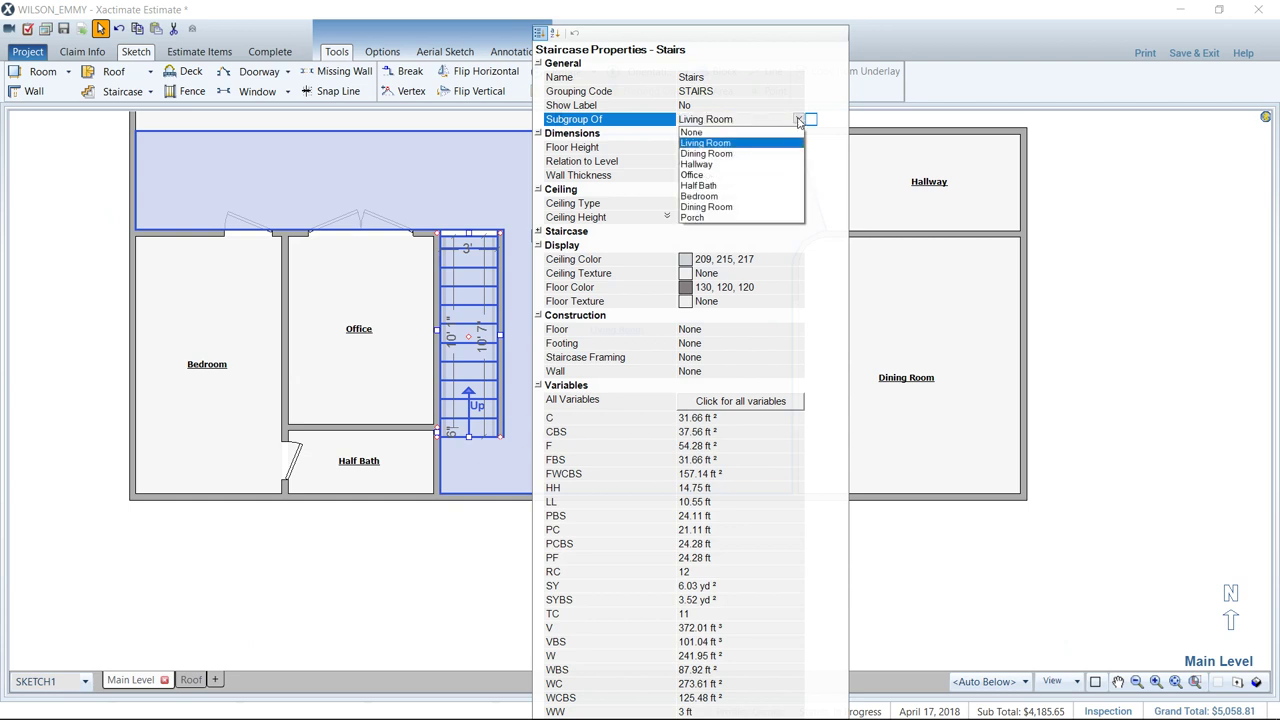
pyautogui.click(723, 151)
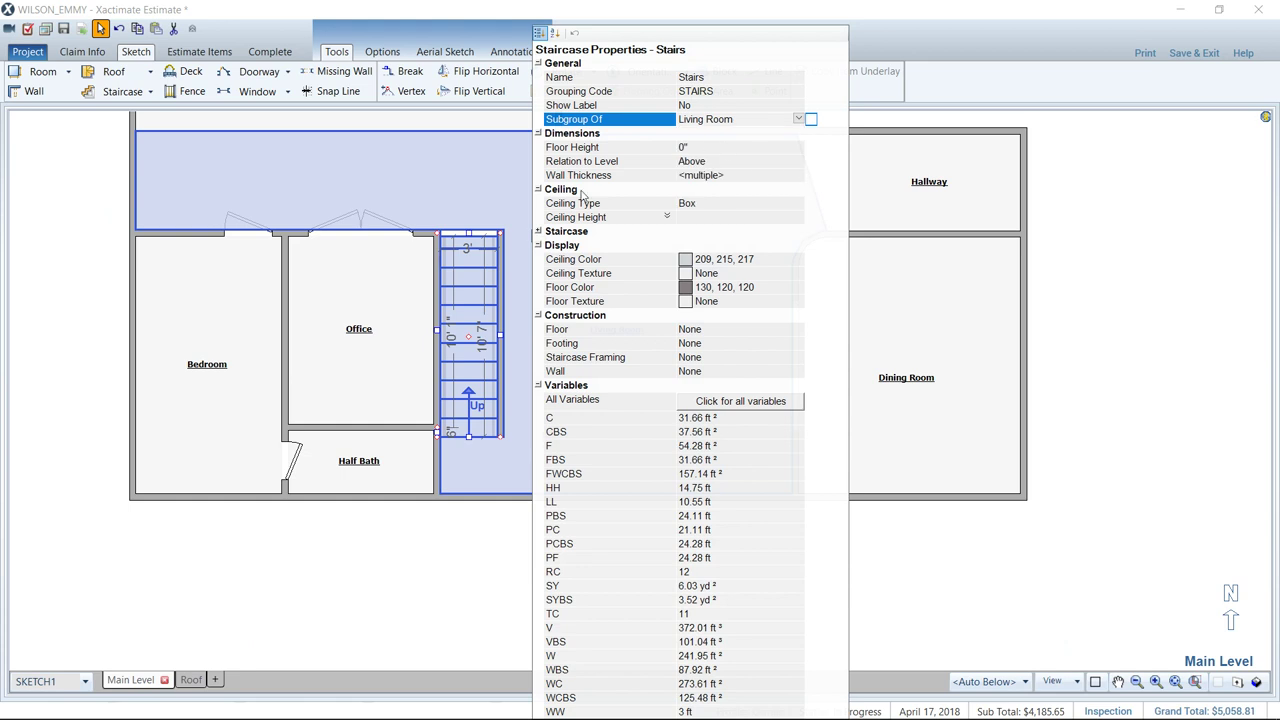
pyautogui.click(208, 52)
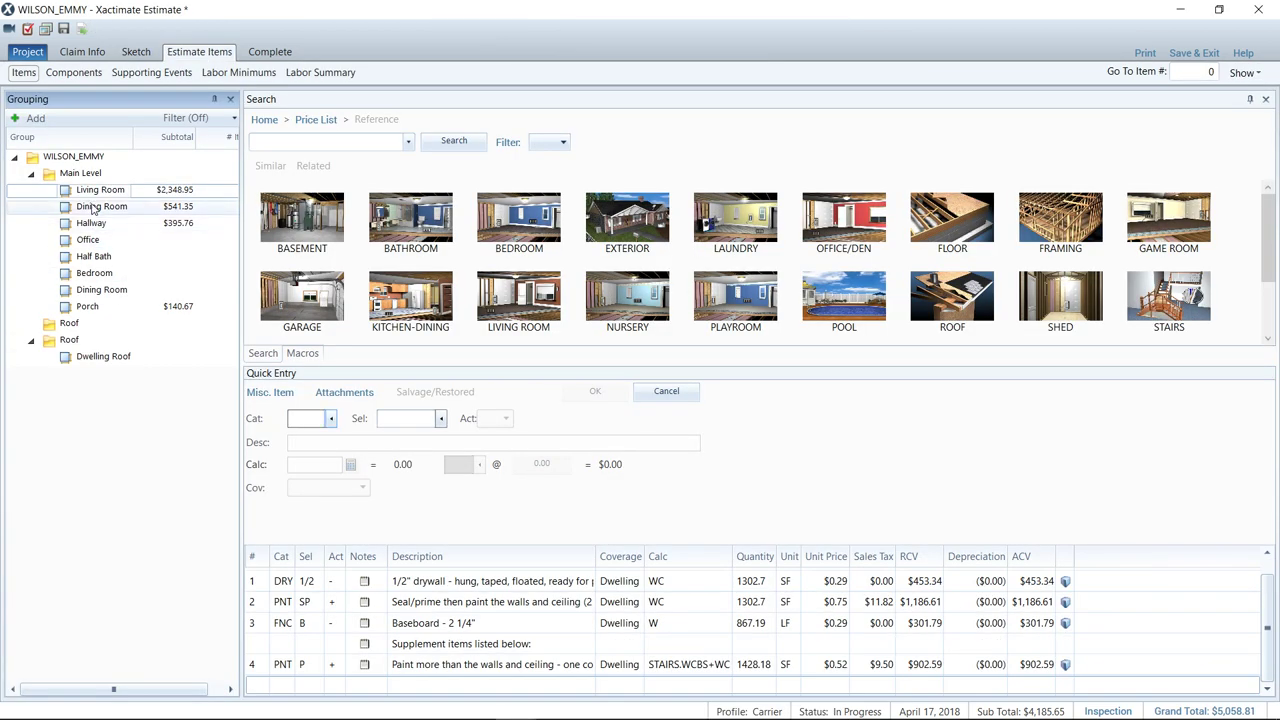
# Change the baseboard calculation from W to W+PBS, raising it to 891.3 LF
pyautogui.click(265, 688)
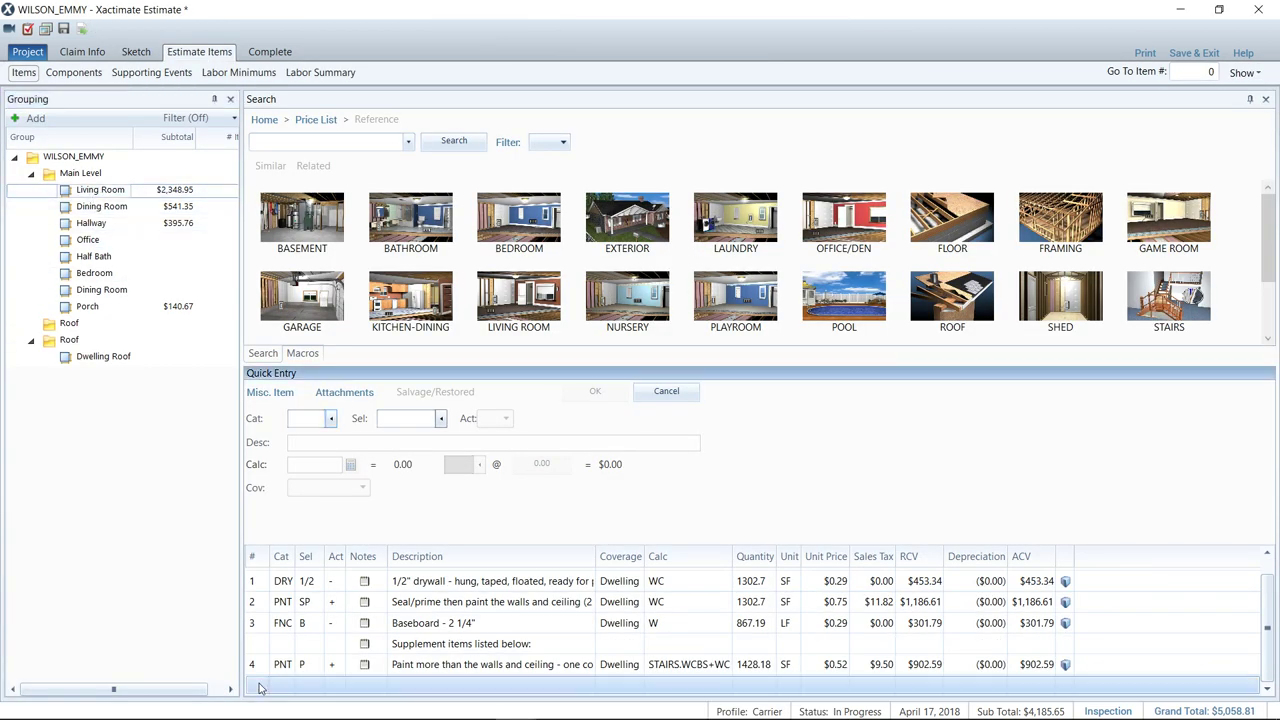
pyautogui.click(305, 417)
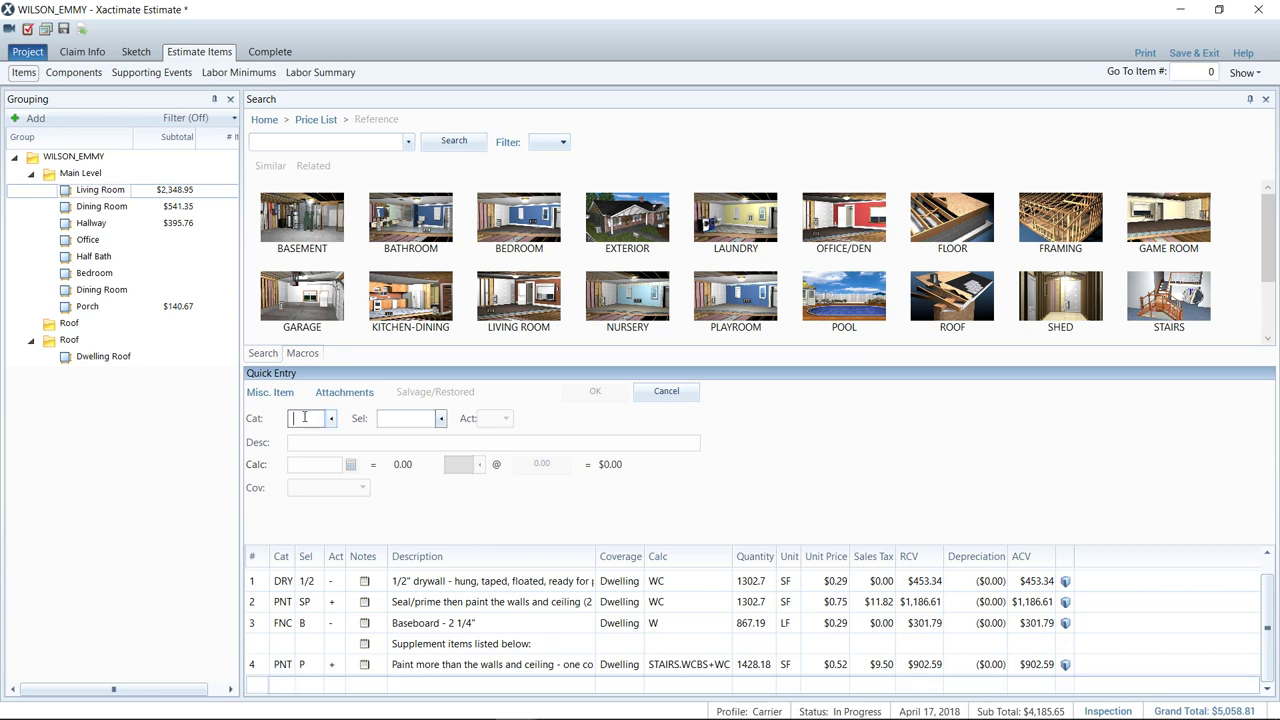
pyautogui.click(675, 621)
pyautogui.click(675, 621)
pyautogui.write('+P')
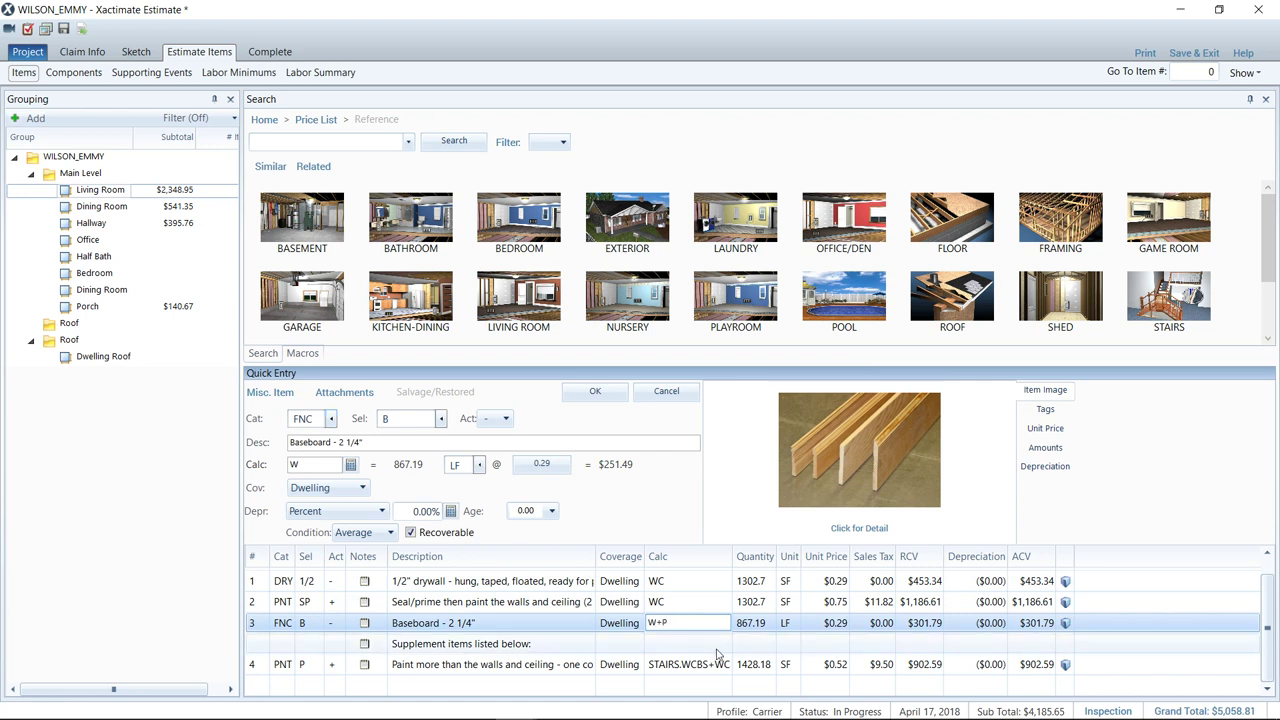
pyautogui.write('WS')
pyautogui.press('BackSpace')
pyautogui.press('BackSpace')
pyautogui.write('BS')
pyautogui.click(716, 645)
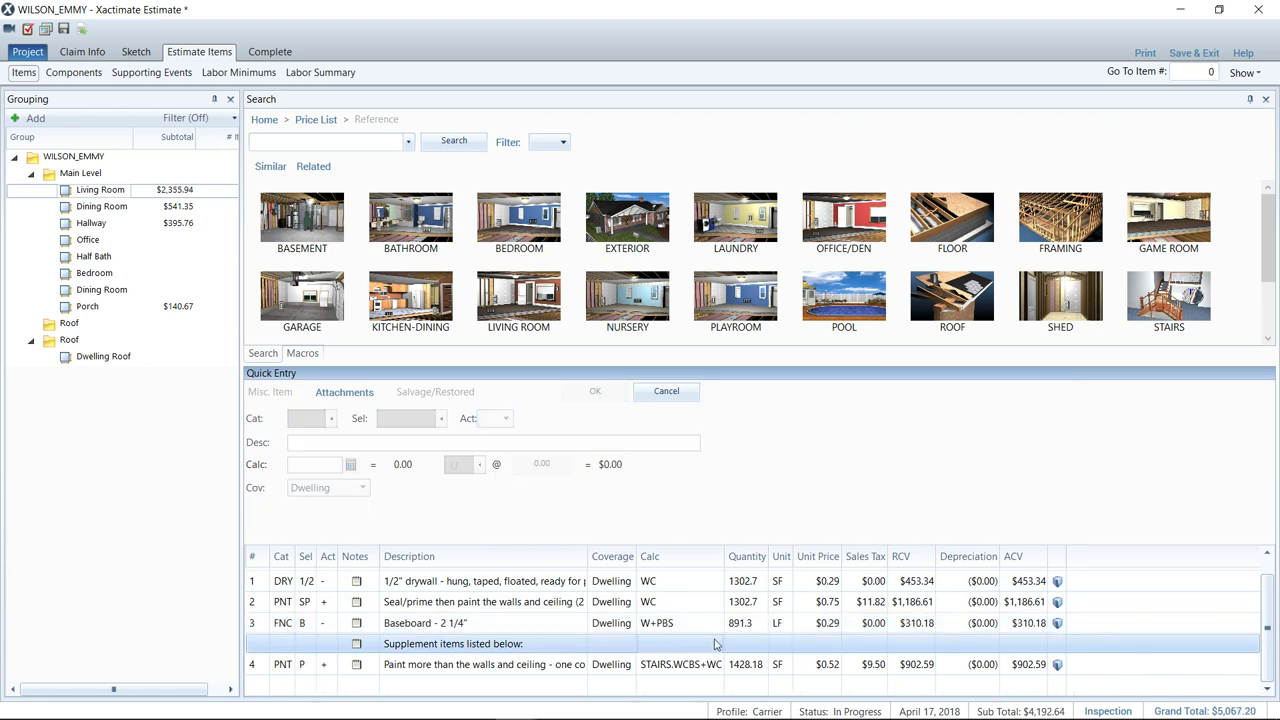